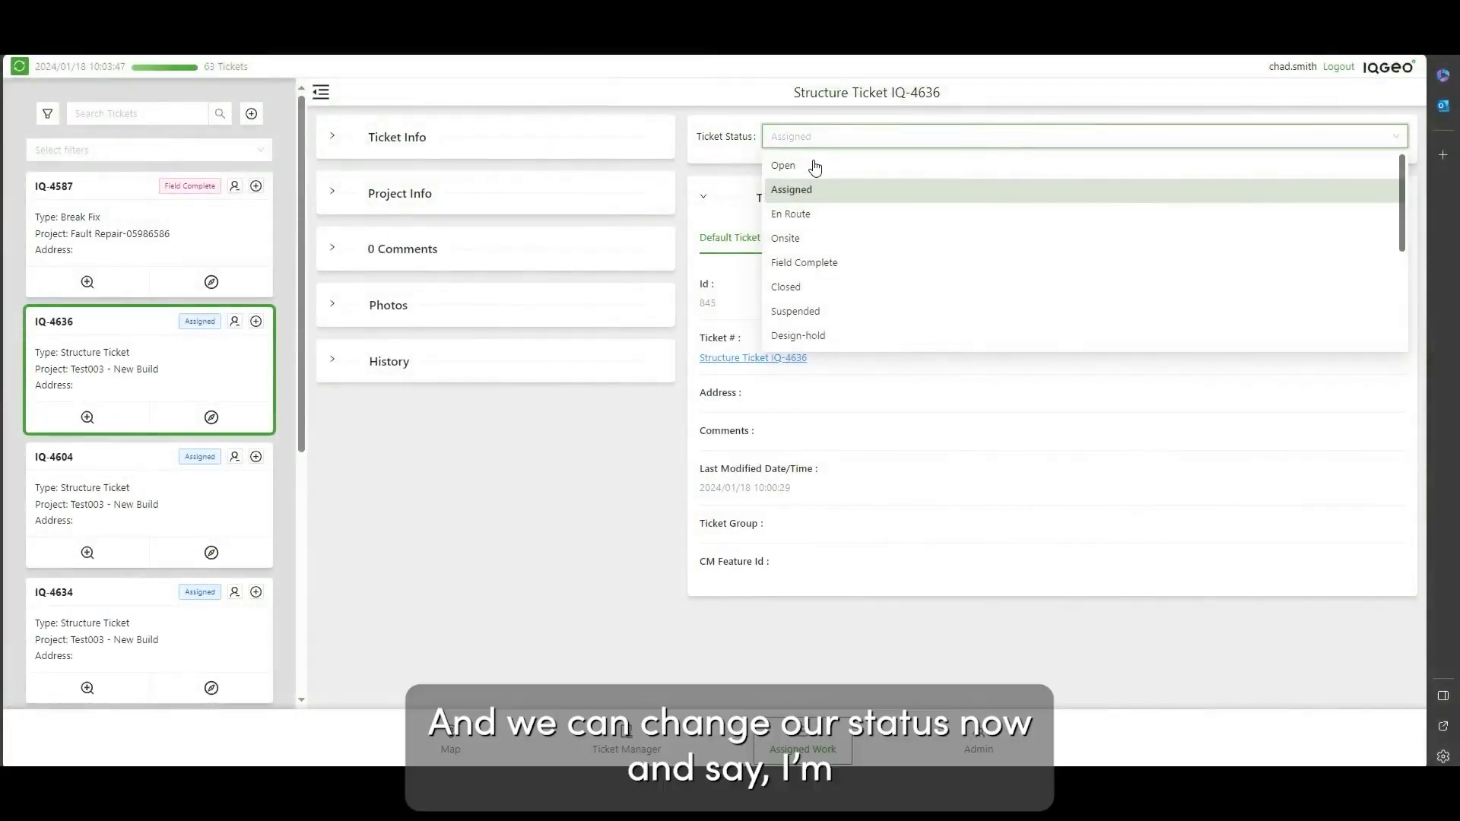
- Move ticket IQ-4636 to En Route, review that history entry's values, then set it to Onsite
{"action": "left_click", "coordinate": [798, 214]}
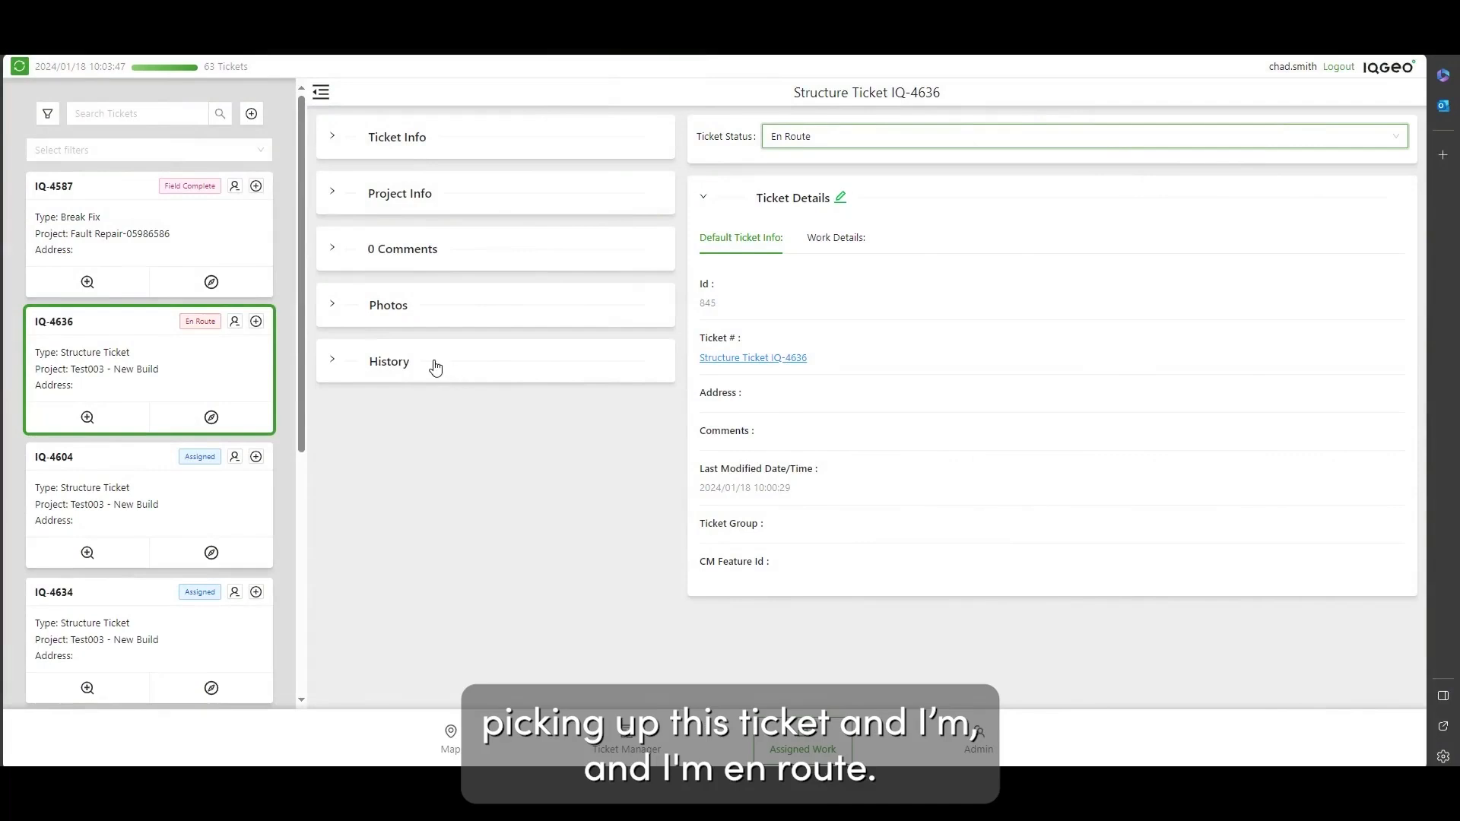
{"action": "left_click", "coordinate": [334, 361]}
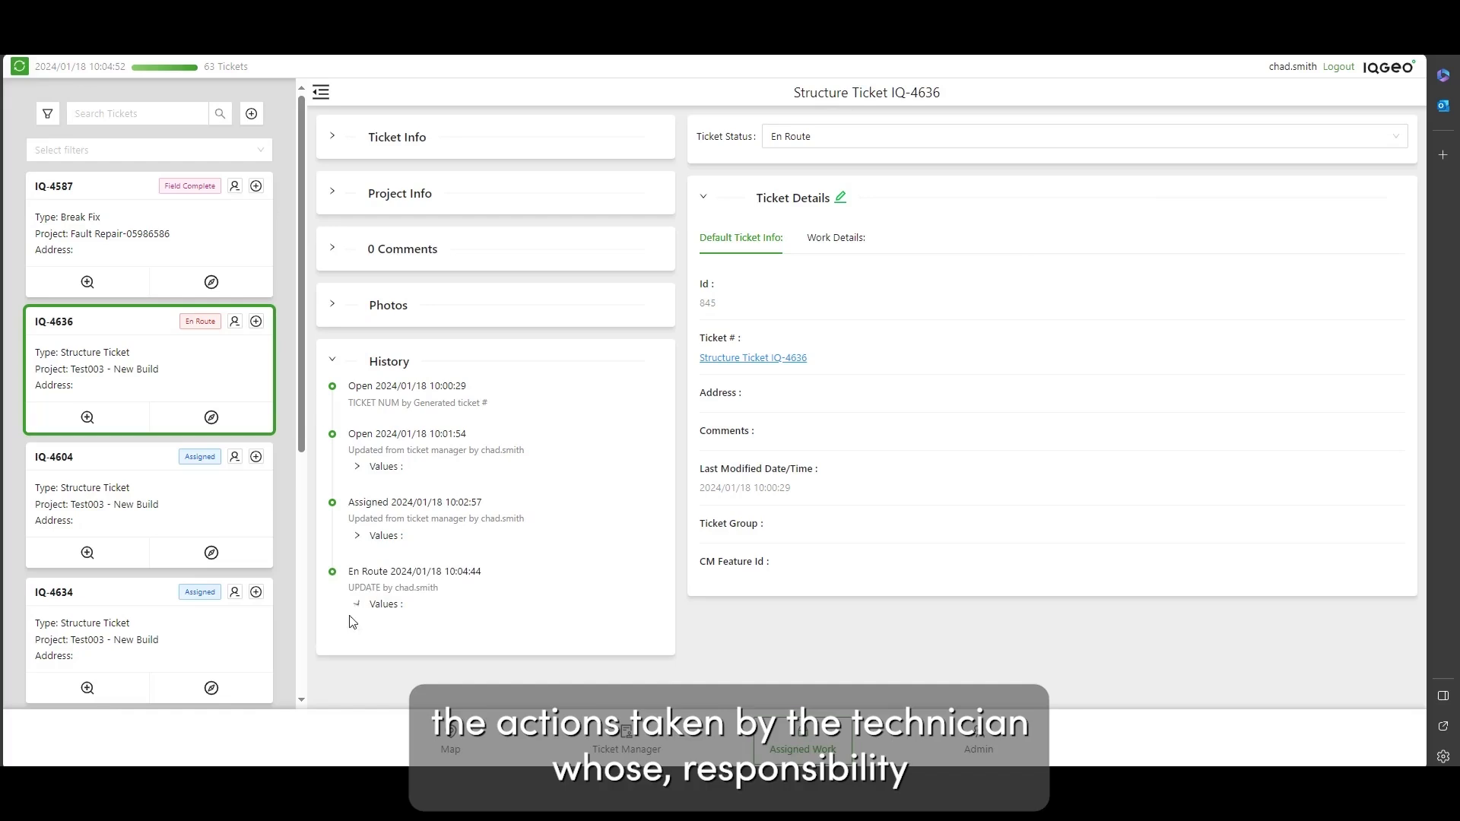
{"action": "left_click", "coordinate": [355, 605]}
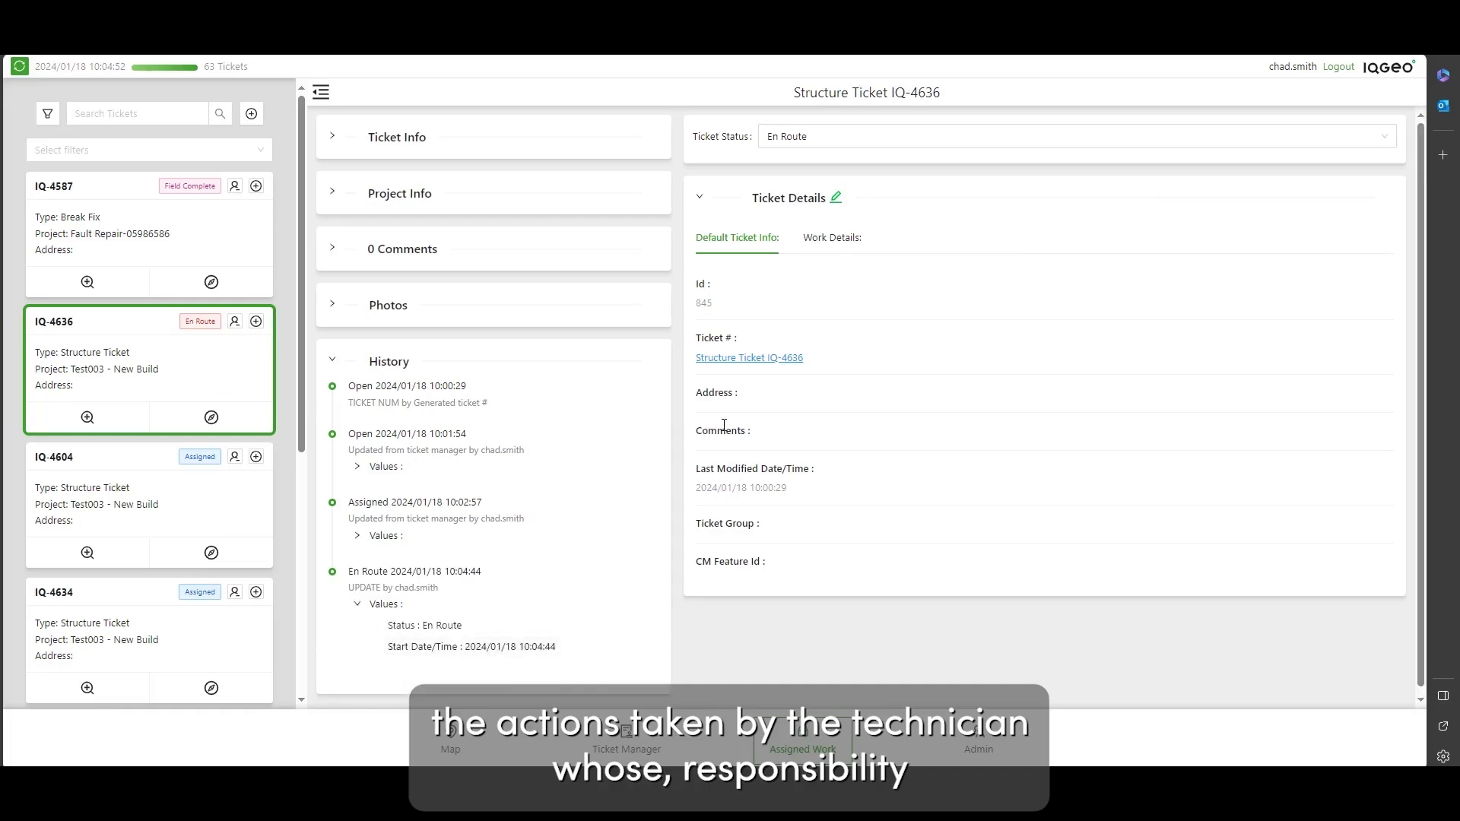
{"action": "left_click", "coordinate": [844, 140]}
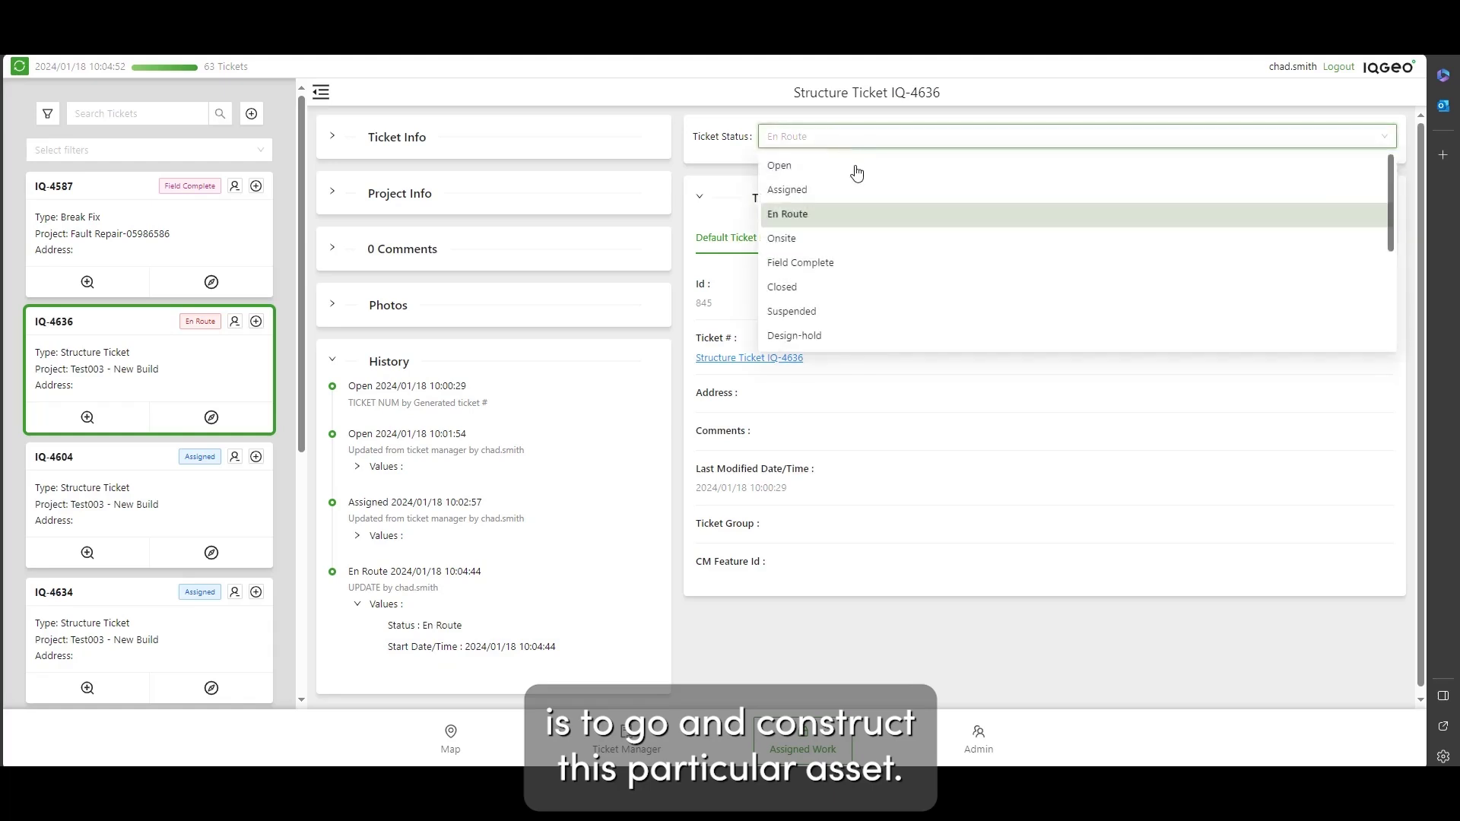
{"action": "left_click", "coordinate": [777, 238]}
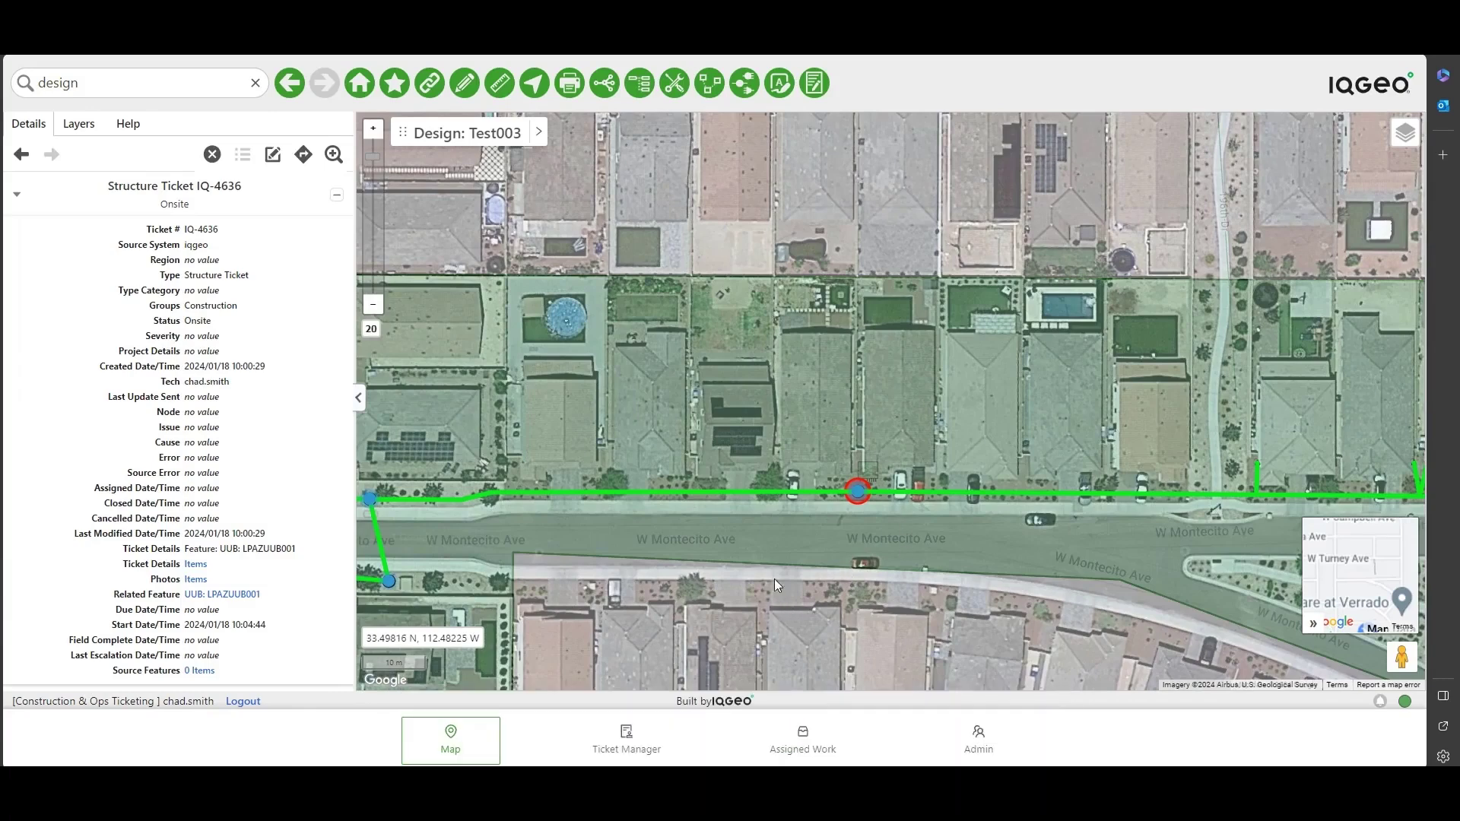
- Turn on the Design Markup layer and open the 'Ped location clear install complete' note
{"action": "left_click", "coordinate": [779, 82]}
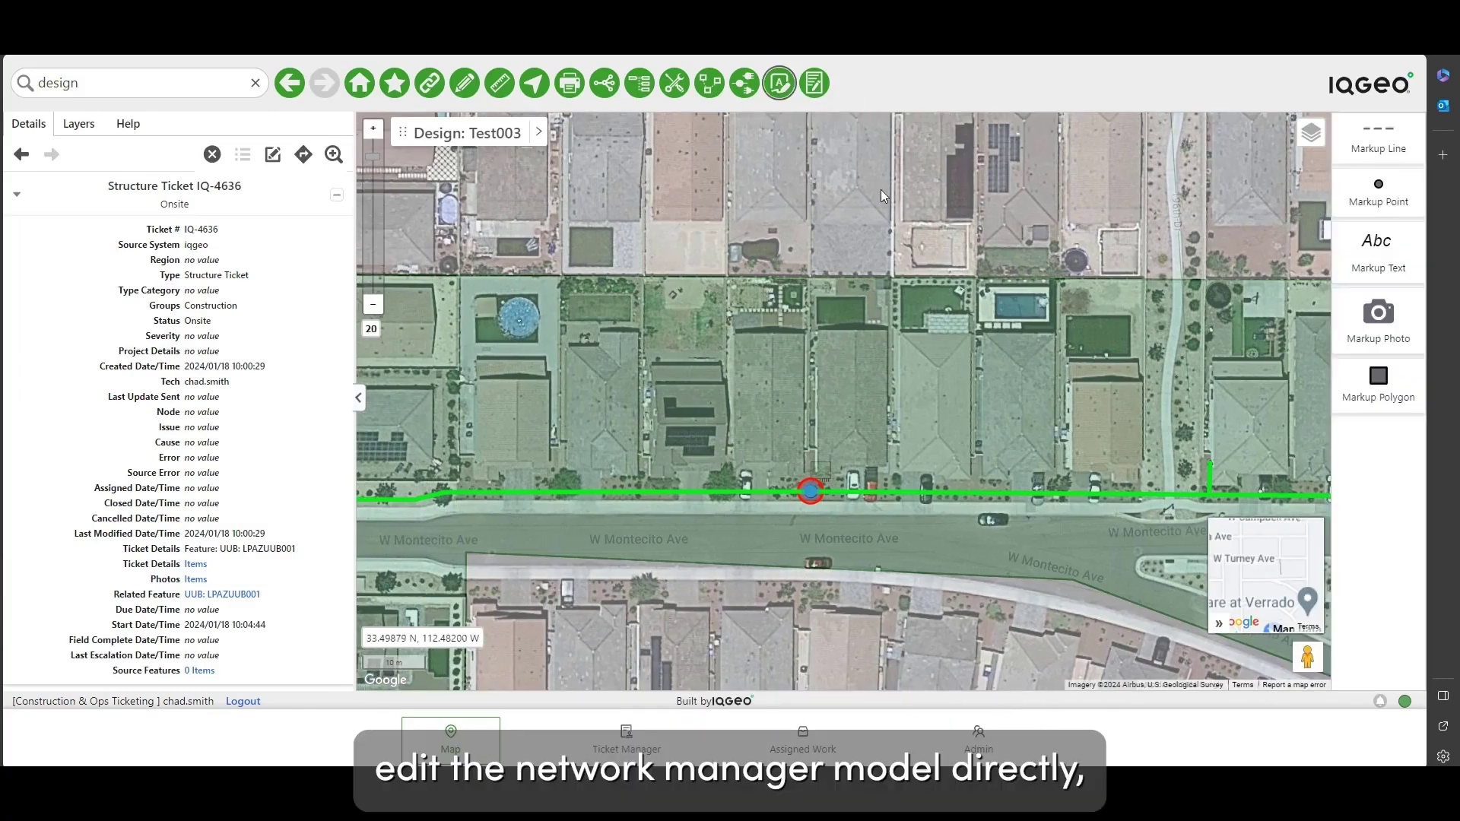
{"action": "left_click", "coordinate": [80, 124]}
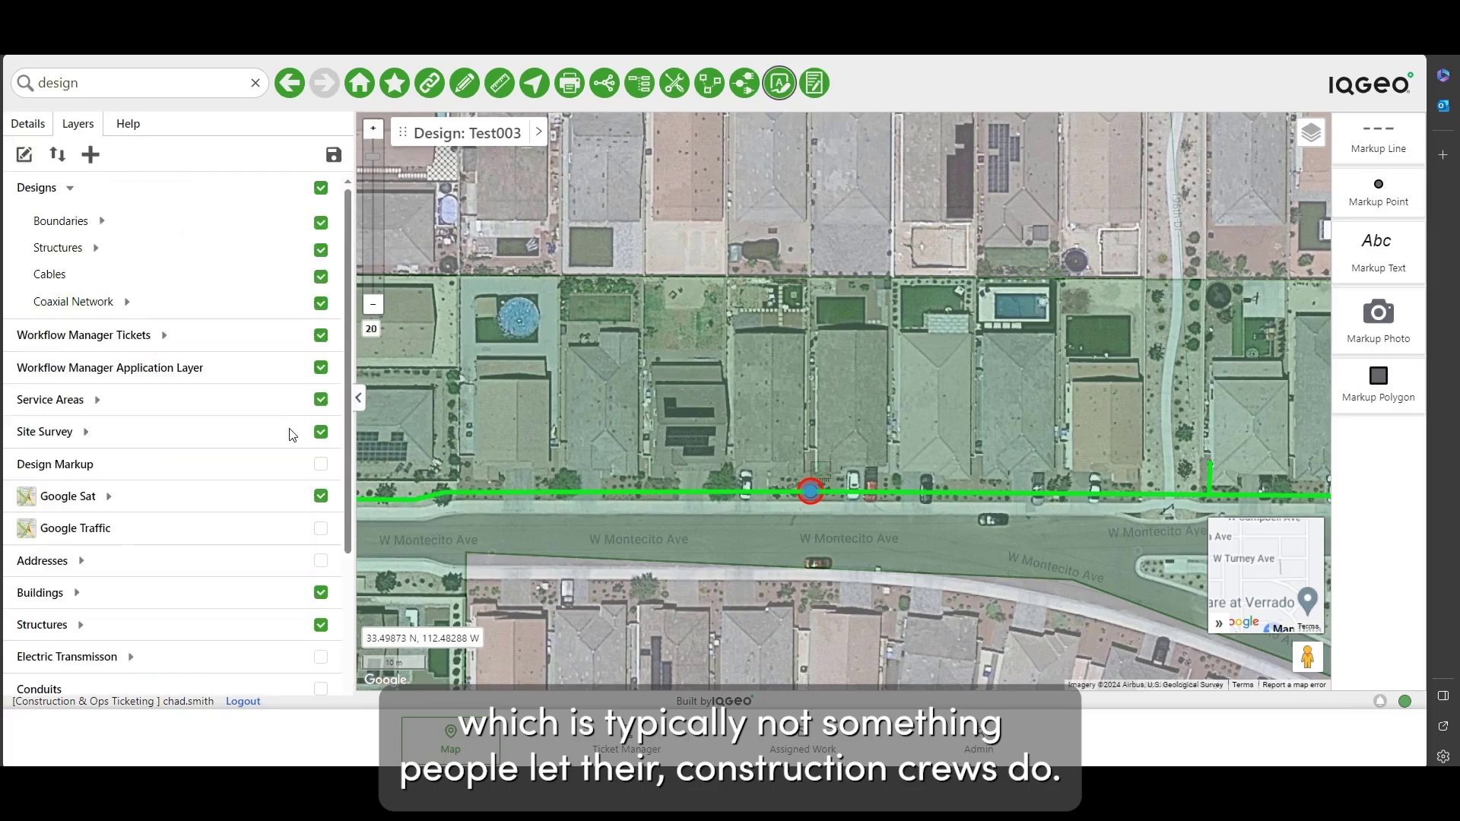
{"action": "left_click", "coordinate": [321, 463]}
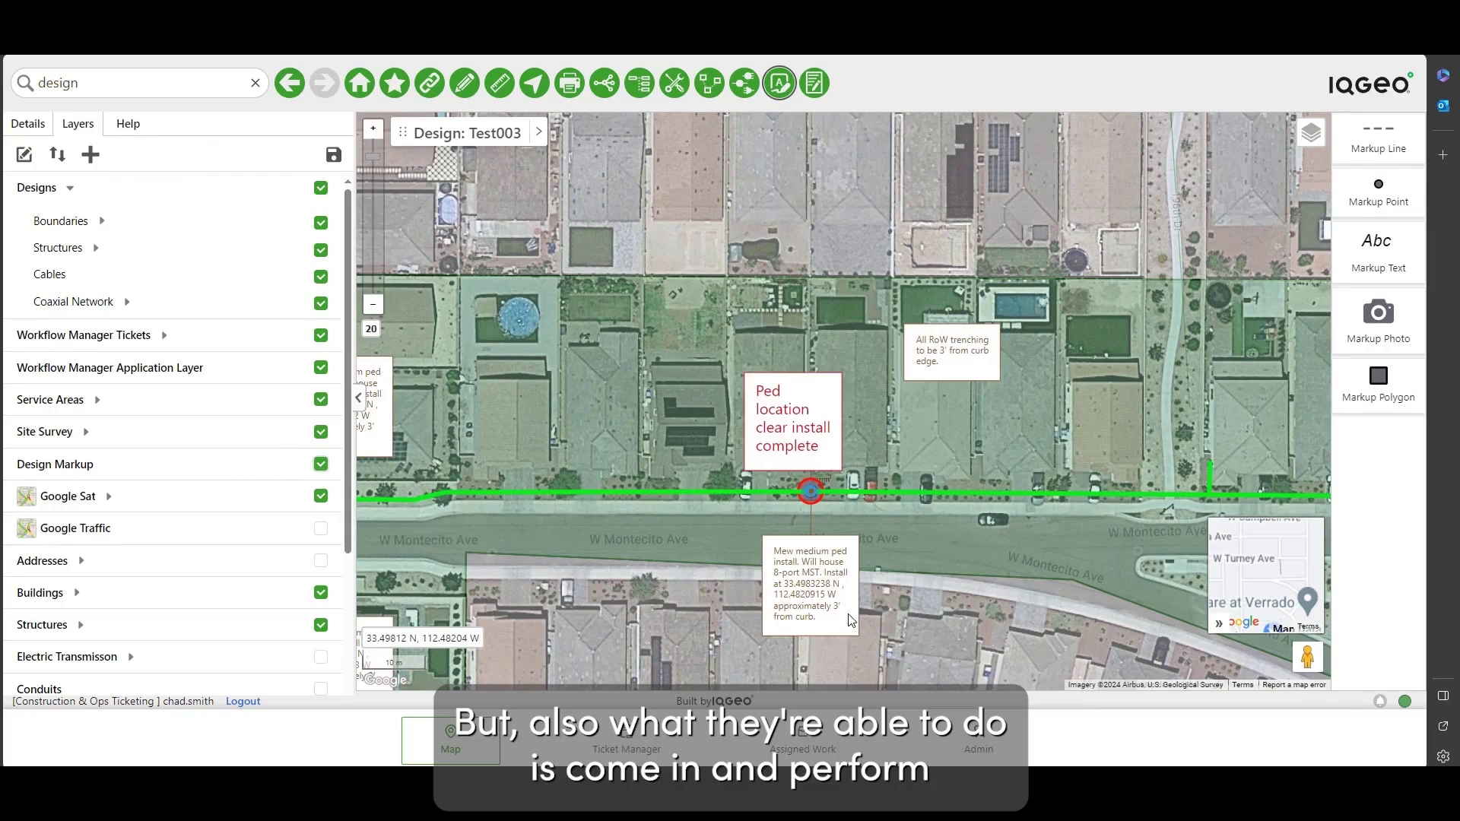
{"action": "left_click", "coordinate": [787, 433]}
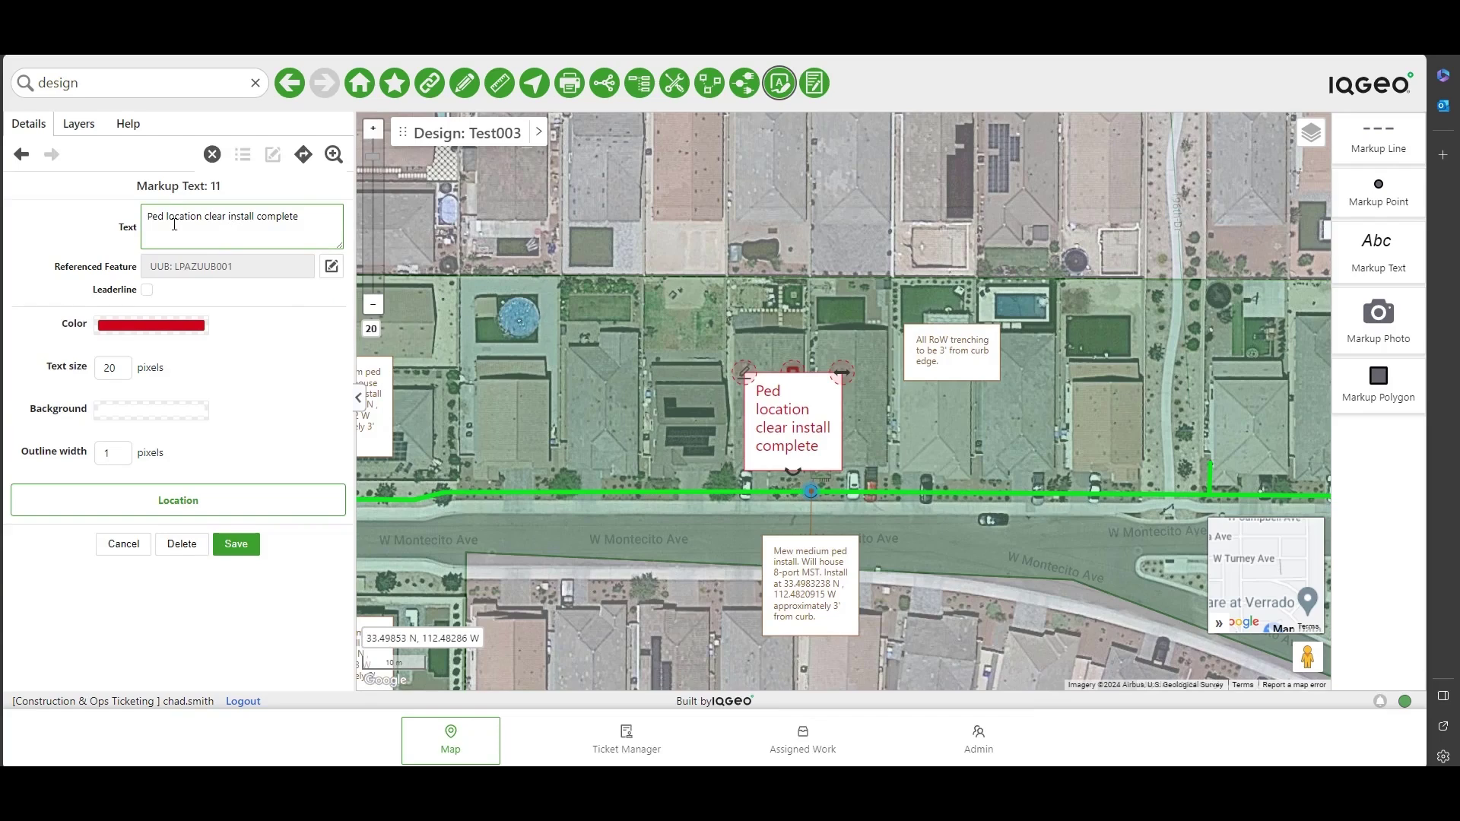
- Change the note text to 'Medium ped location clear - install complete' and enable its leader line
{"action": "left_click", "coordinate": [149, 218]}
{"action": "type", "text": "Med"}
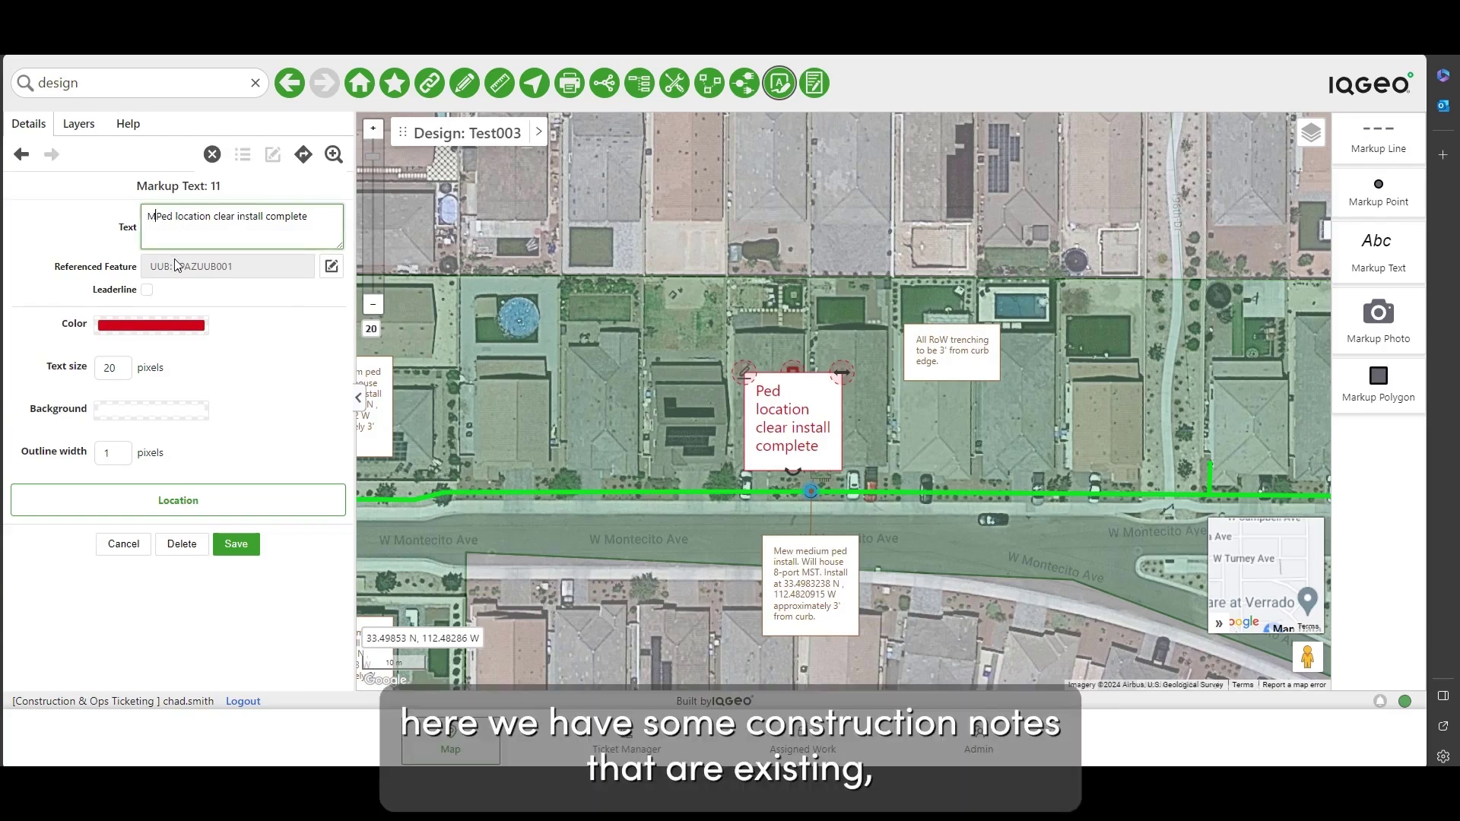
{"action": "type", "text": "ium"}
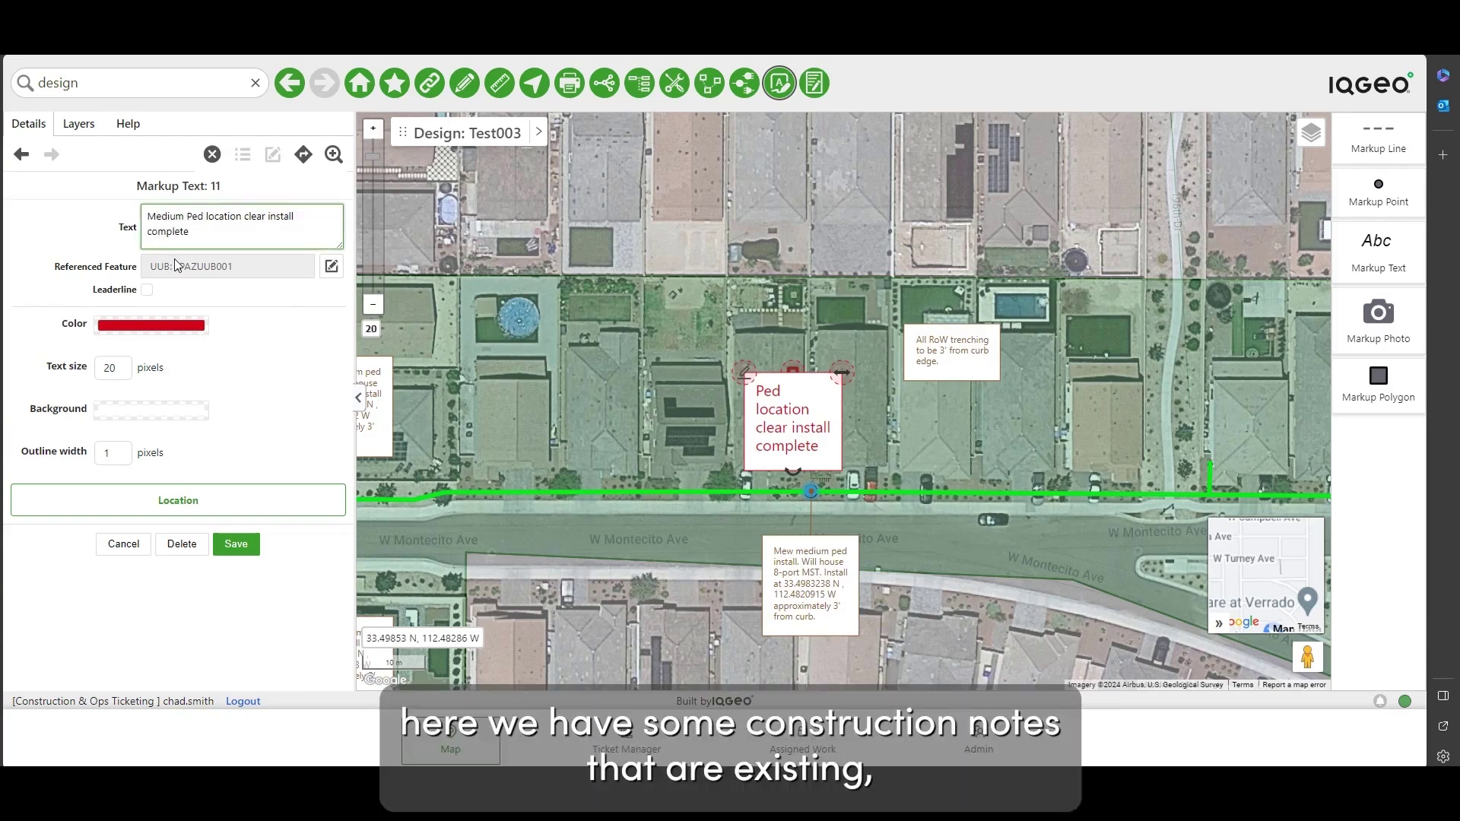
{"action": "key", "text": "Delete"}
{"action": "type", "text": "p"}
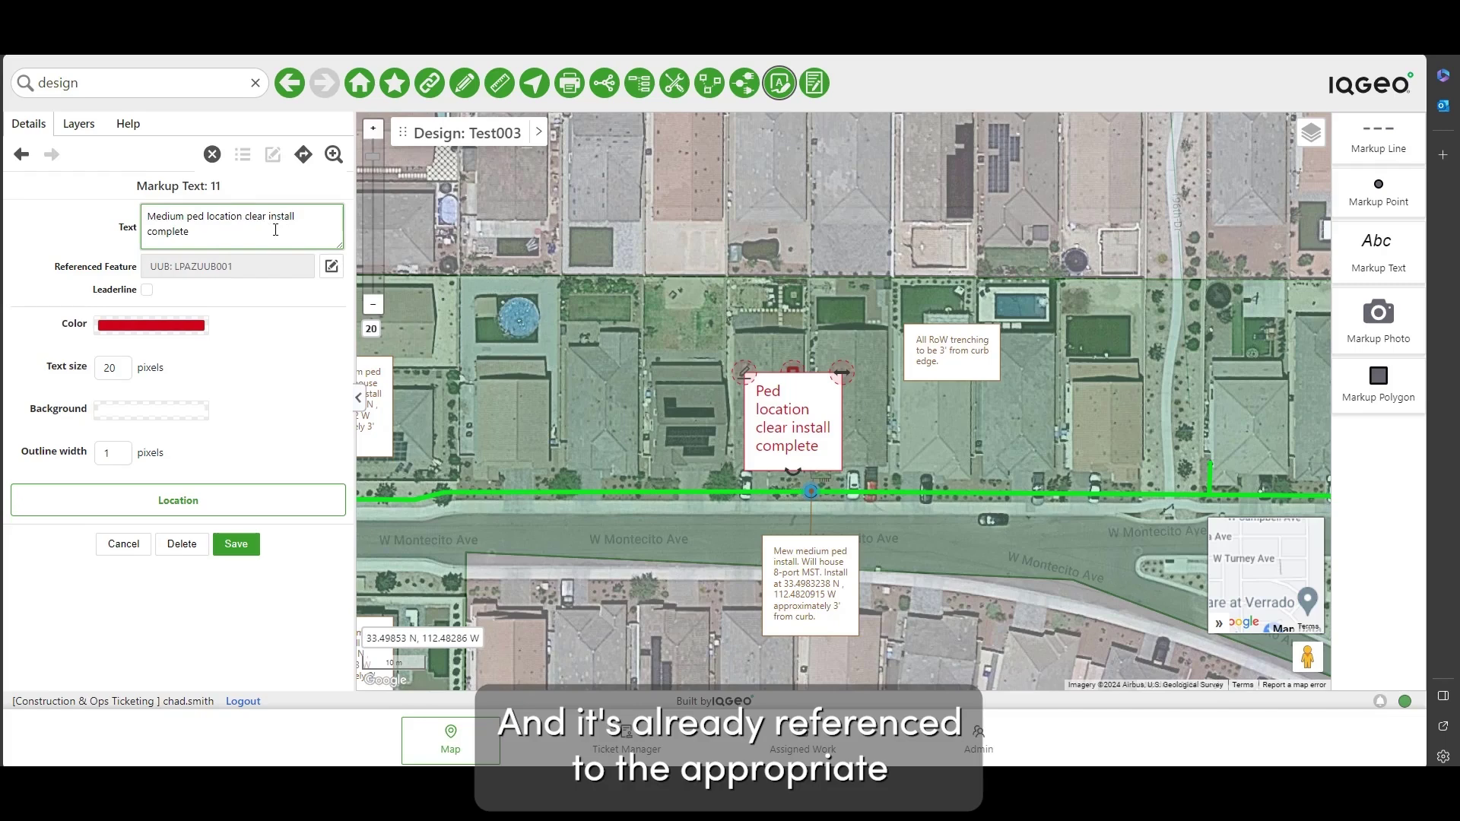
{"action": "type", "text": "-"}
{"action": "left_click", "coordinate": [147, 290]}
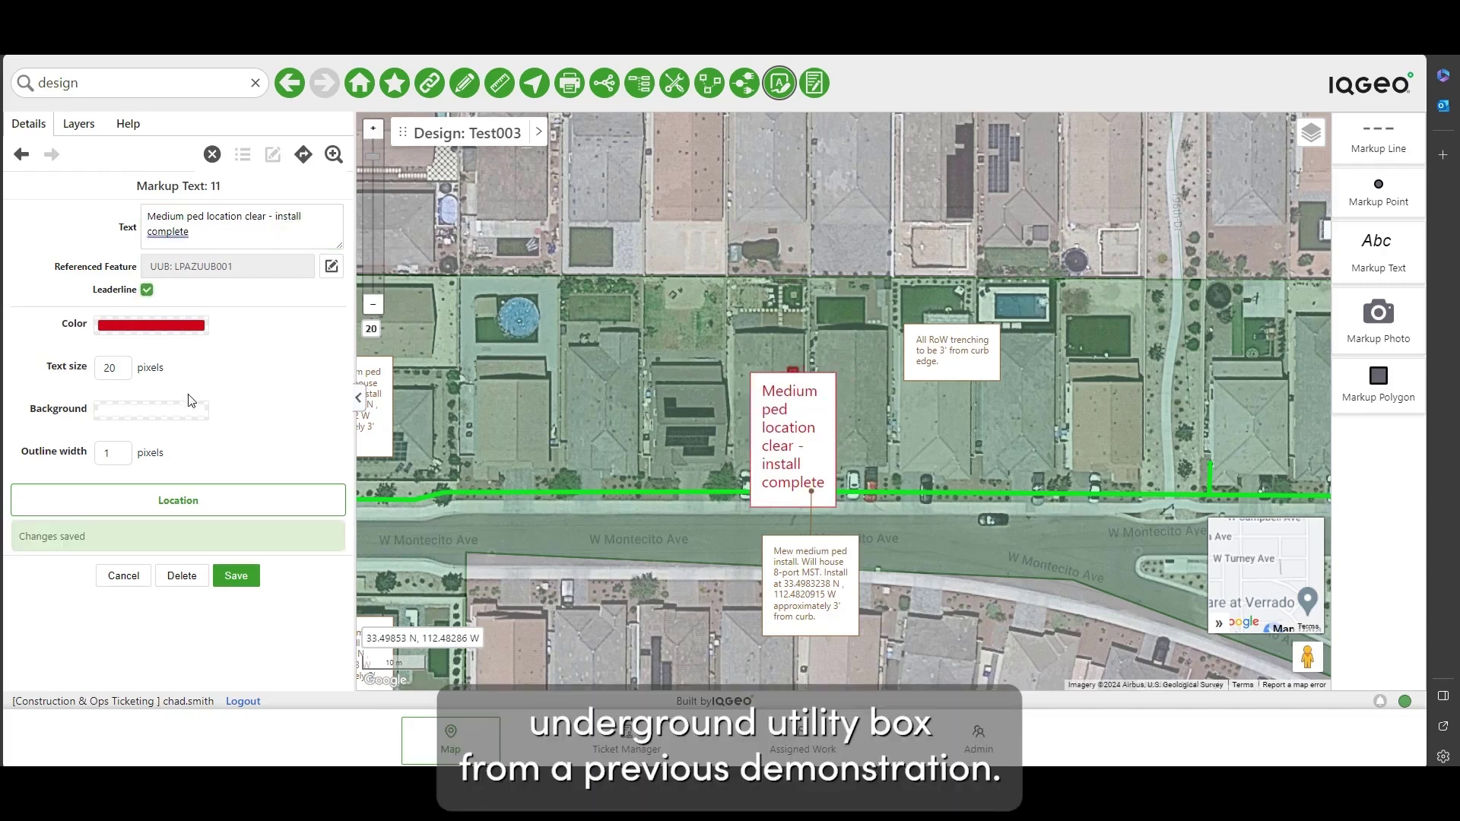
- Anchor the note's leader line on the pedestal point and place the label above the street
{"action": "left_click", "coordinate": [796, 436]}
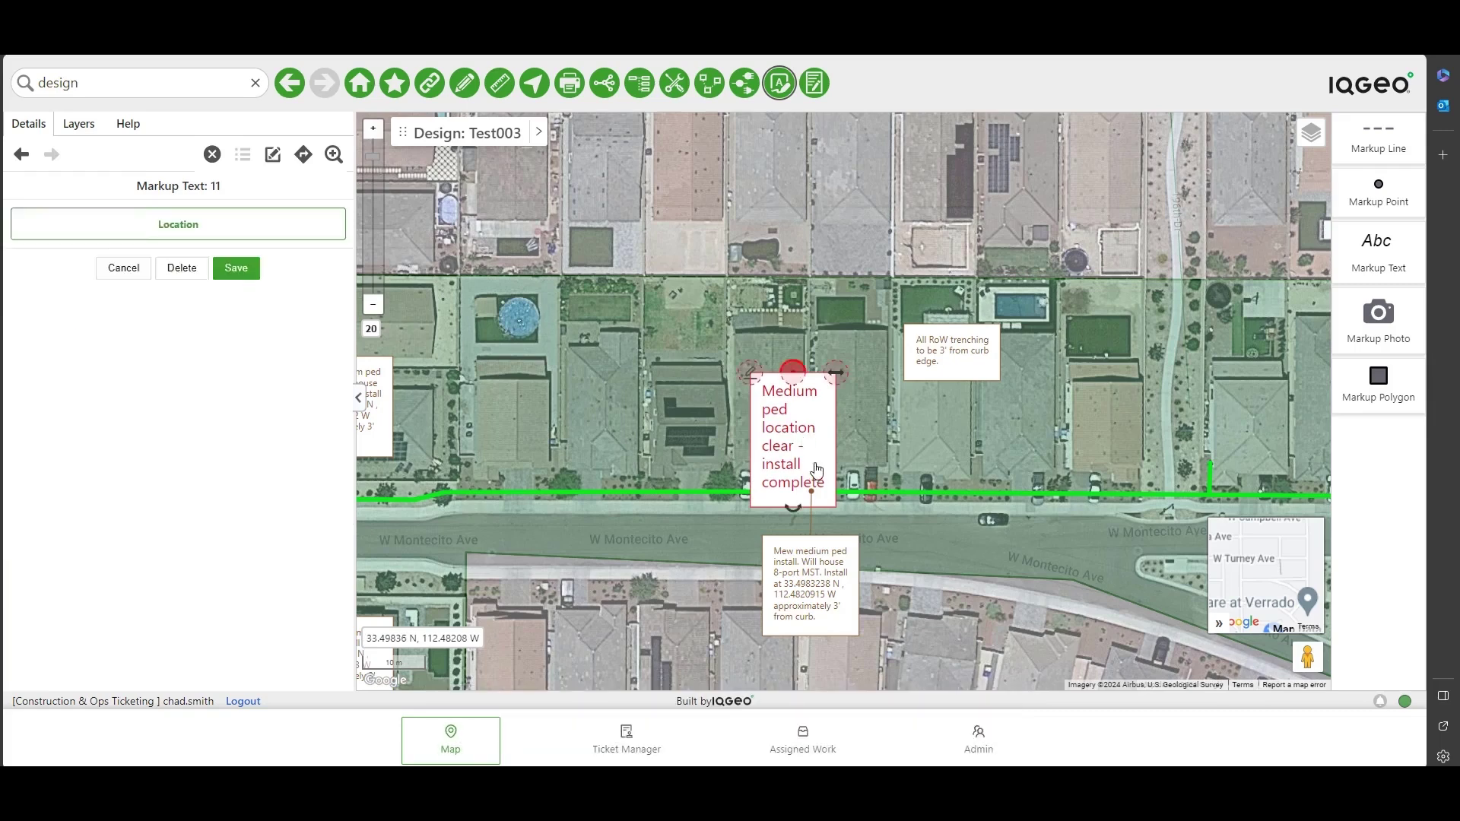
{"action": "left_click_drag", "start_coordinate": [795, 391], "coordinate": [787, 302]}
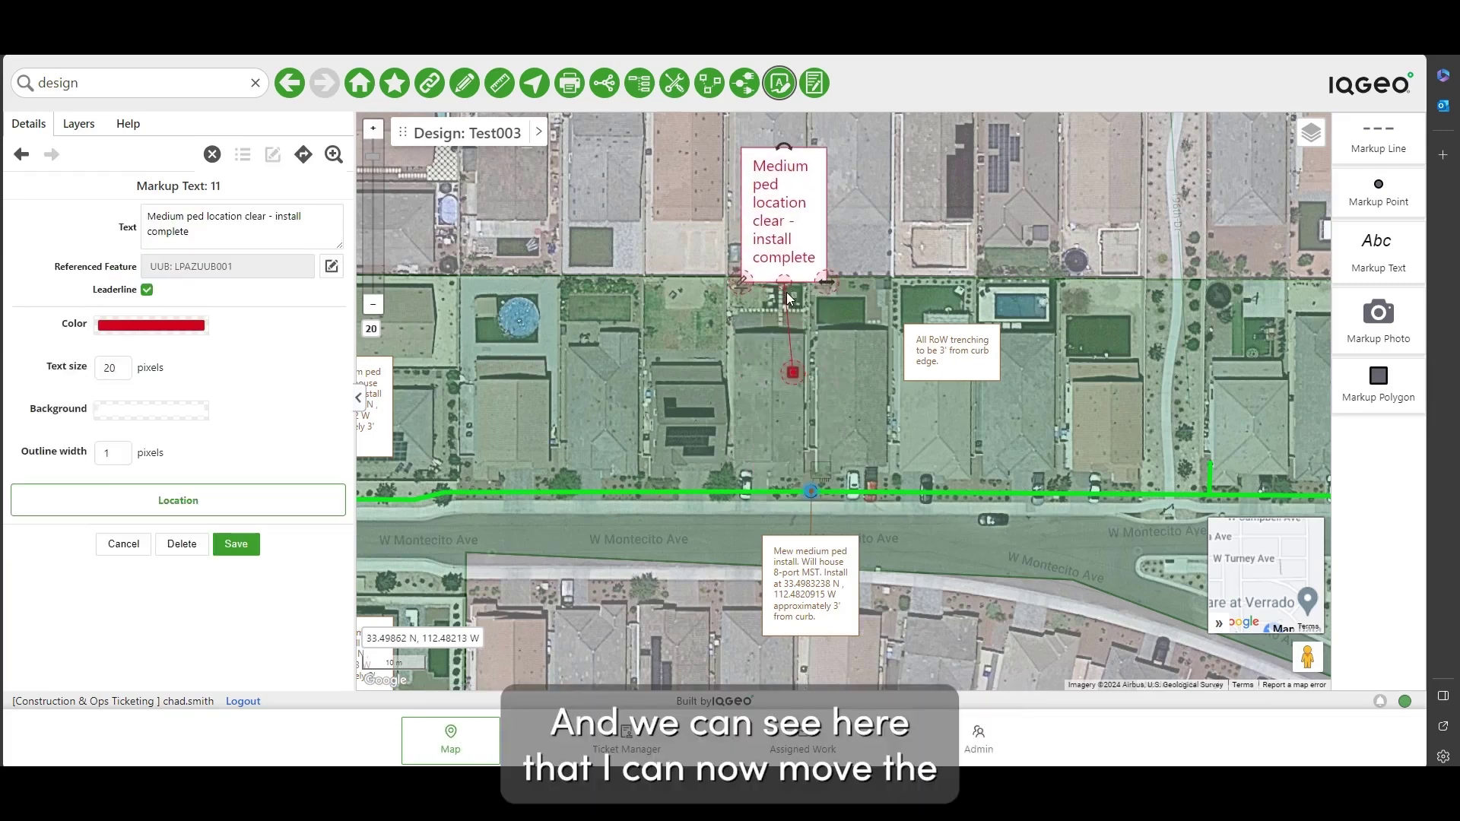
{"action": "left_click_drag", "start_coordinate": [793, 372], "coordinate": [814, 492]}
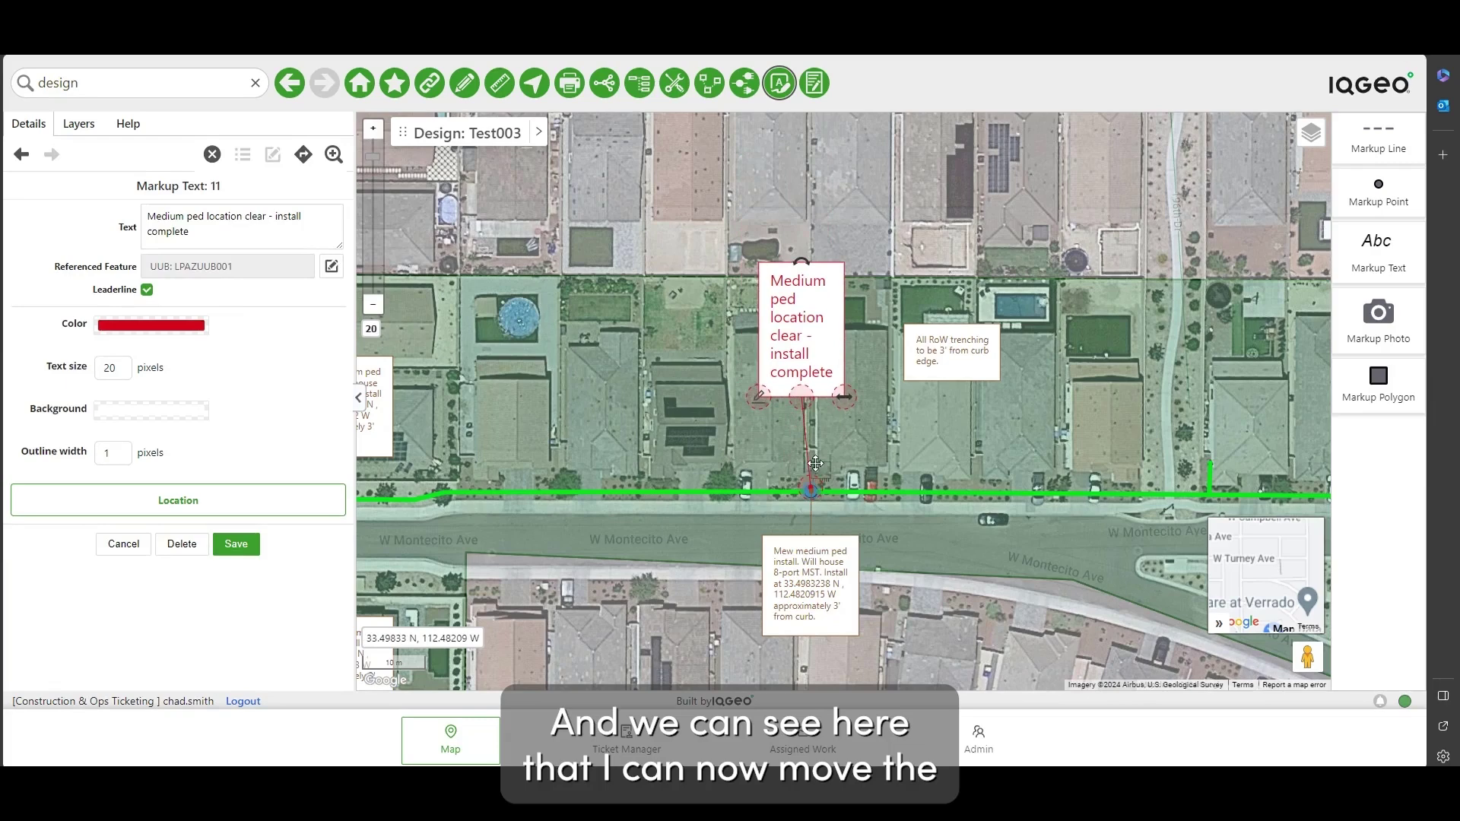
{"action": "left_click_drag", "start_coordinate": [805, 396], "coordinate": [707, 376]}
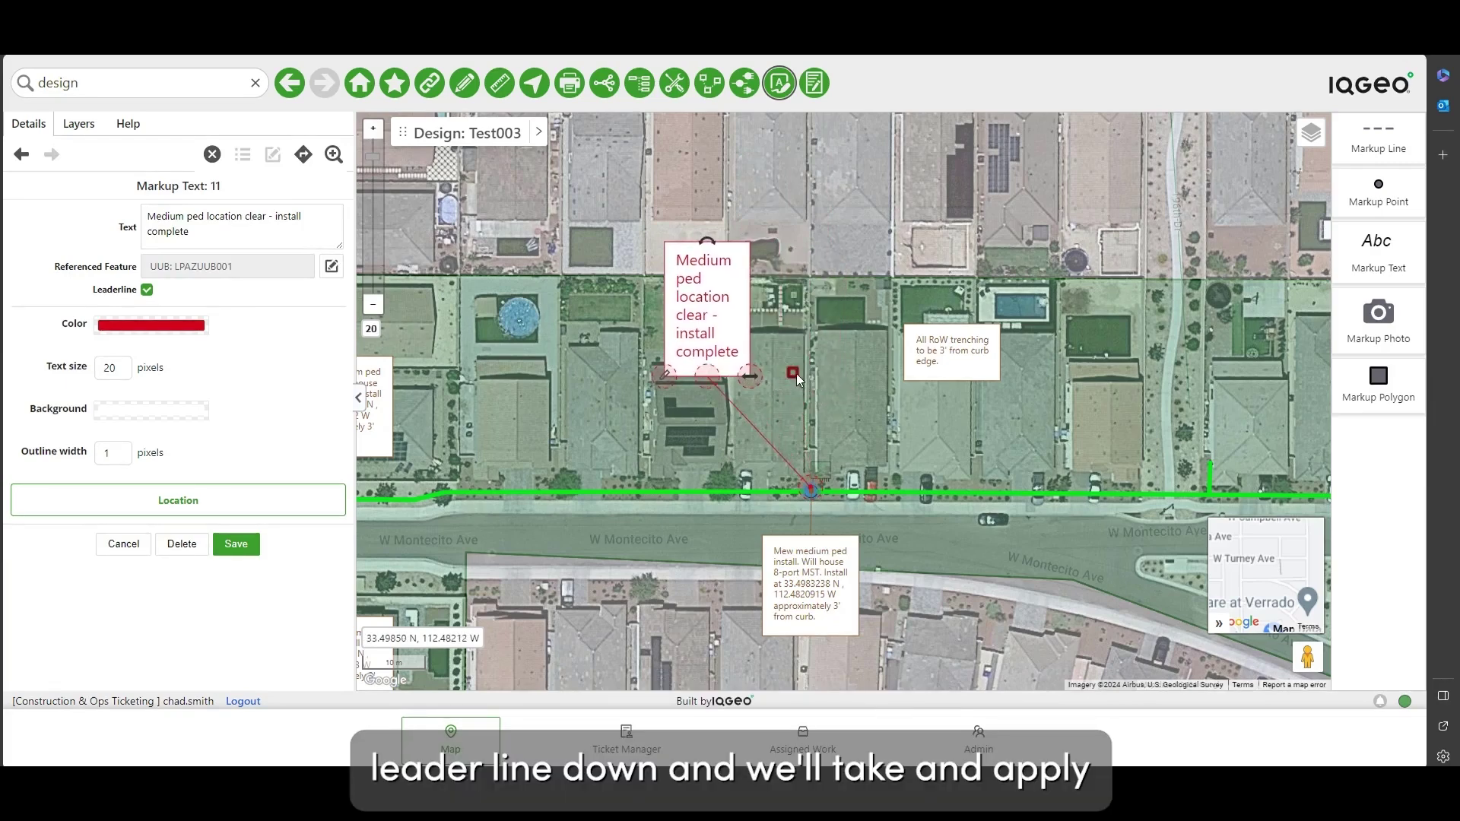
{"action": "left_click_drag", "start_coordinate": [796, 372], "coordinate": [810, 488]}
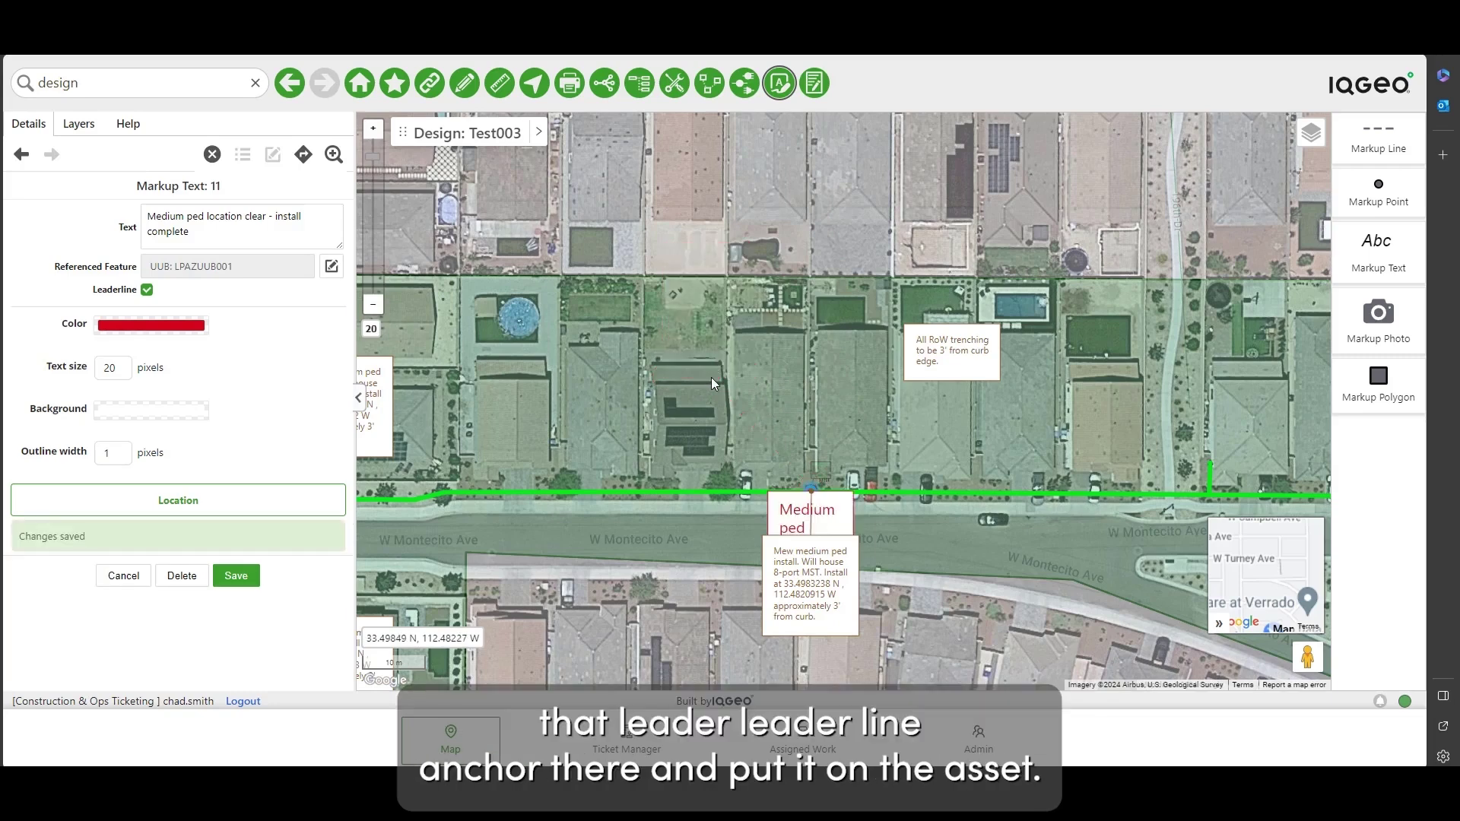
{"action": "left_click", "coordinate": [806, 493]}
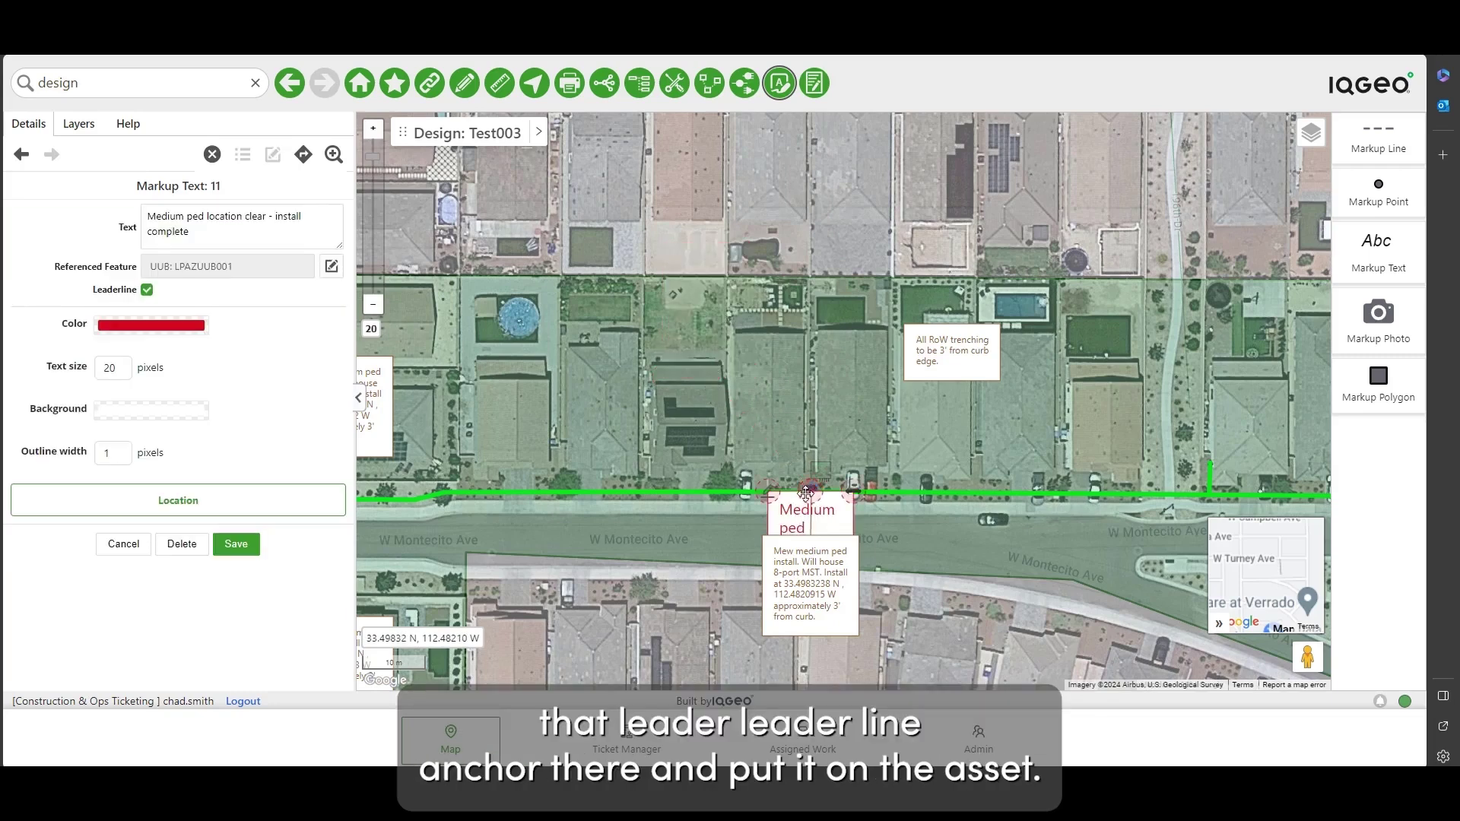
{"action": "left_click_drag", "start_coordinate": [806, 493], "coordinate": [788, 405]}
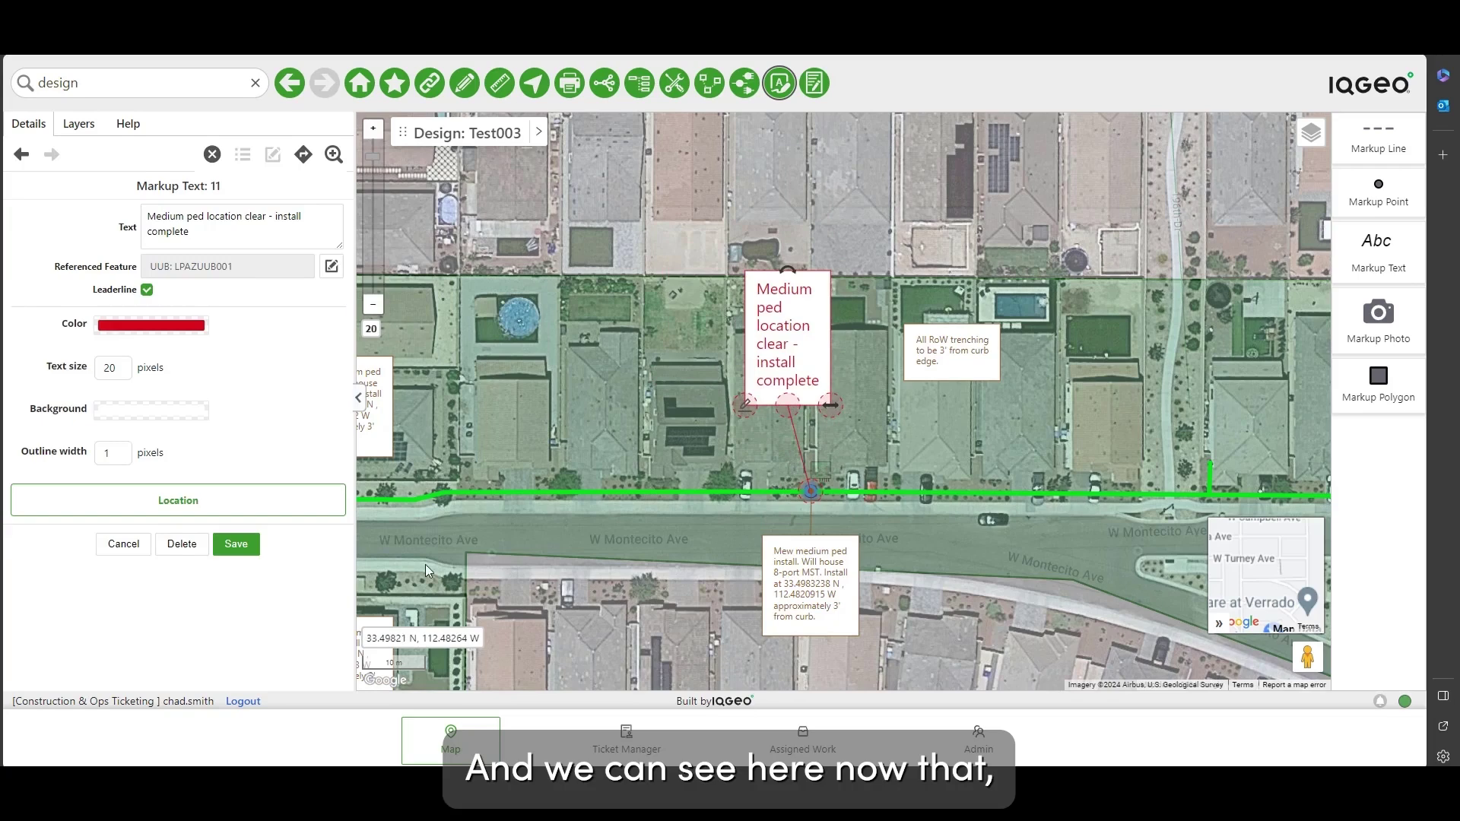
- Set the note colour to dark green 417505 and save it
{"action": "left_click", "coordinate": [180, 326]}
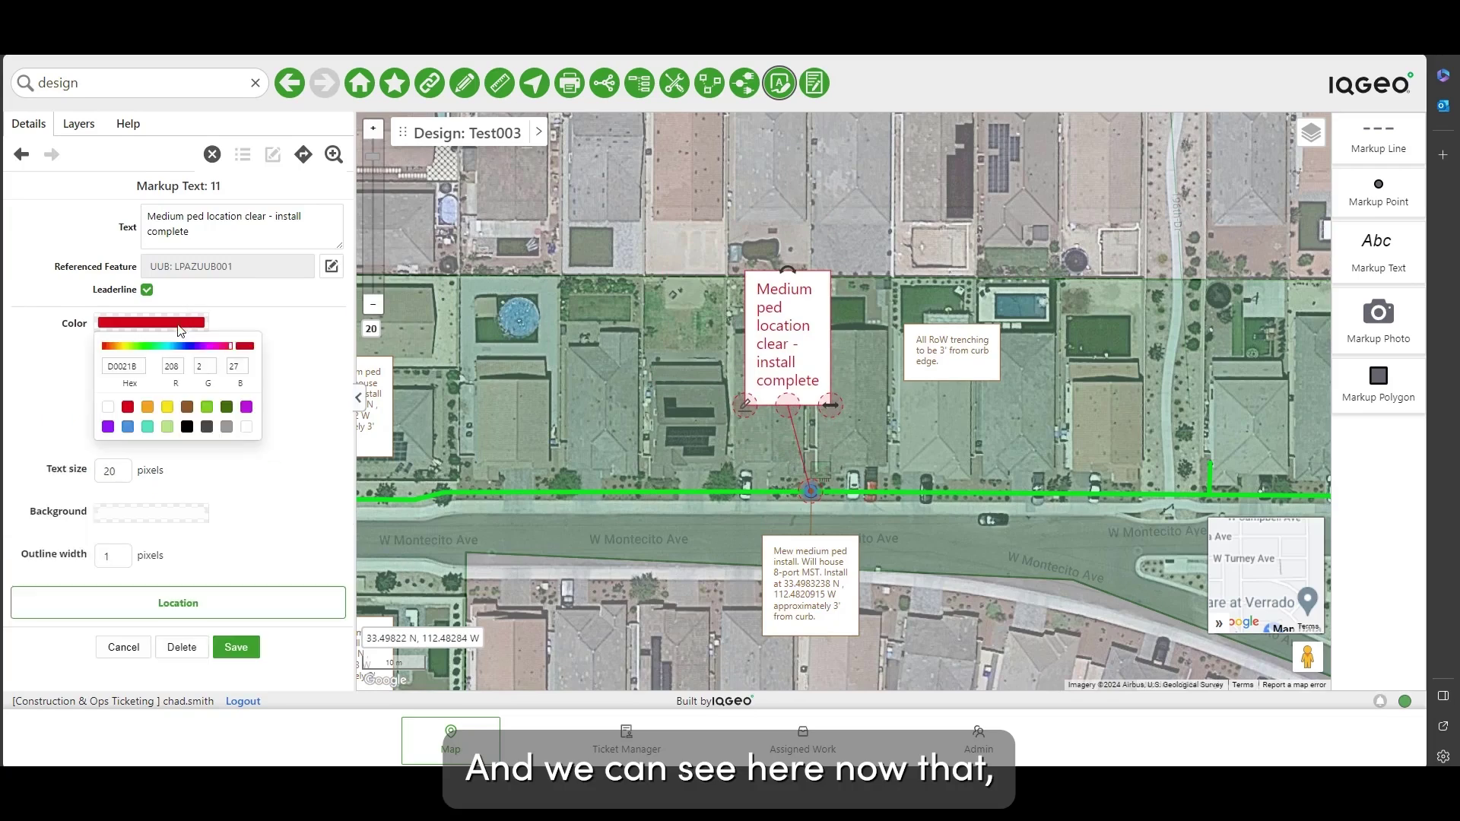
{"action": "left_click", "coordinate": [226, 410]}
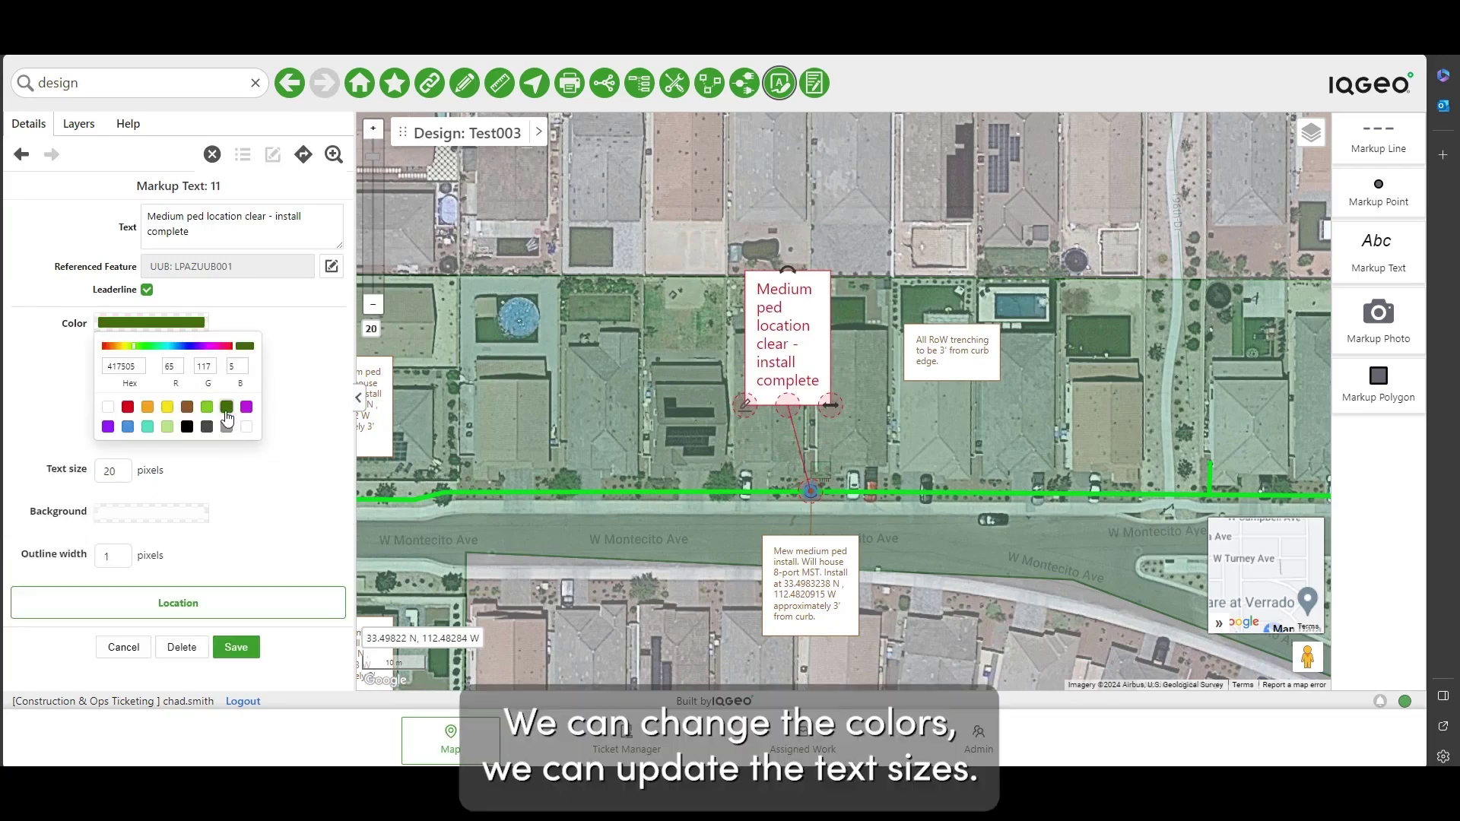
{"action": "key", "text": "Return"}
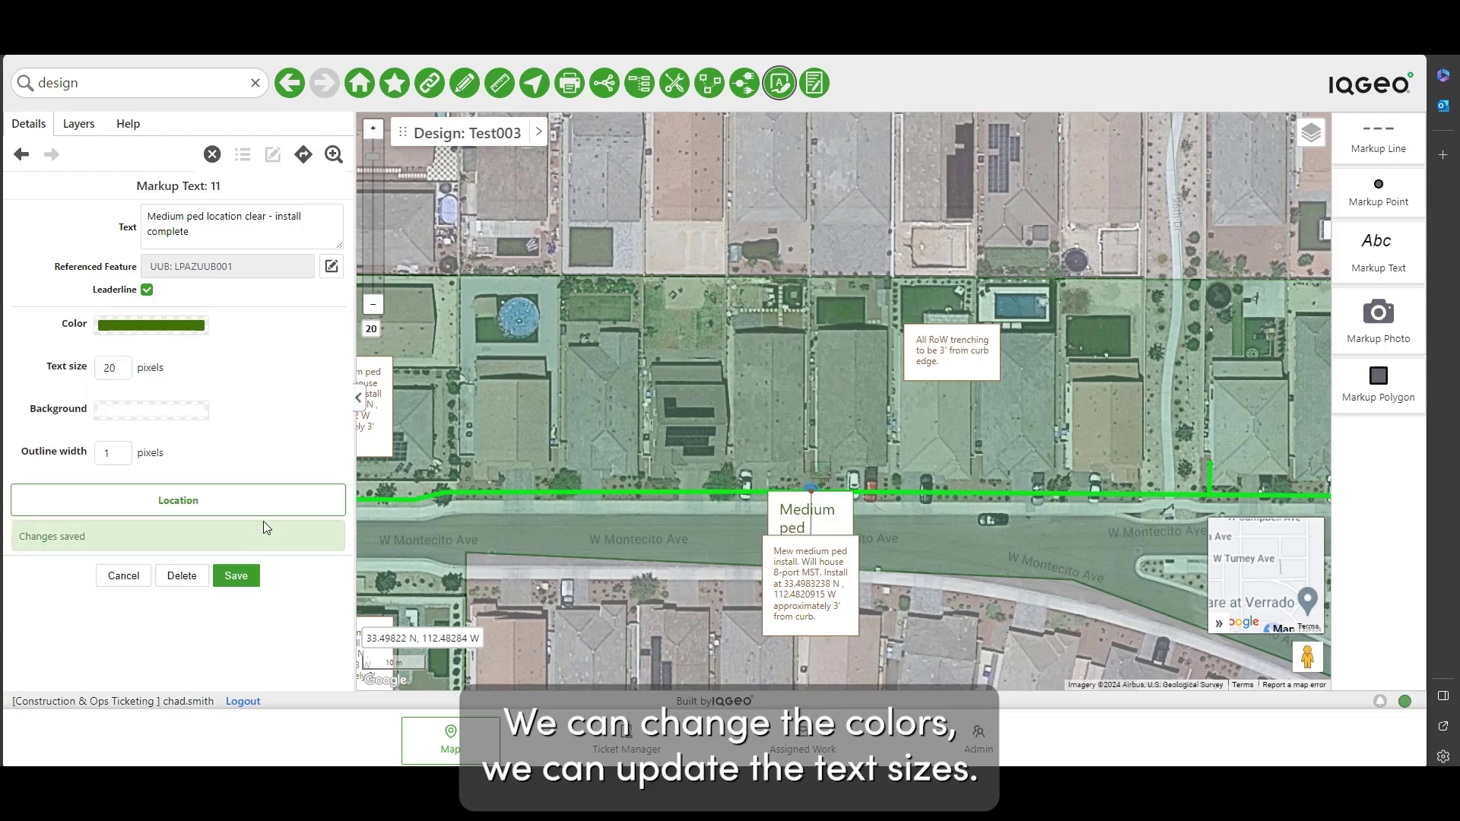
- Move the label back above the street, close its details, and show the map layers list
{"action": "left_click", "coordinate": [795, 532]}
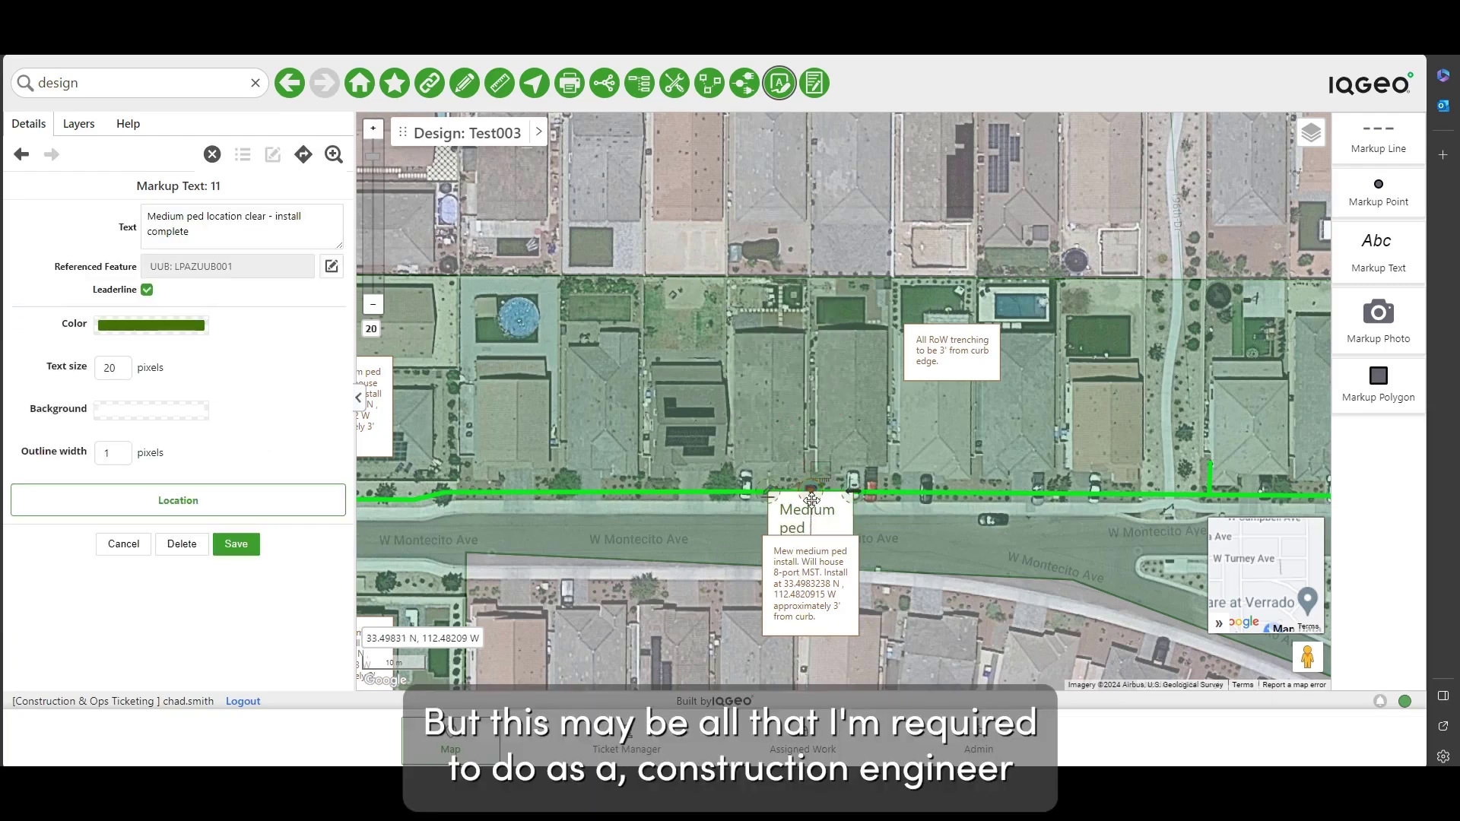
{"action": "left_click_drag", "start_coordinate": [811, 499], "coordinate": [794, 390]}
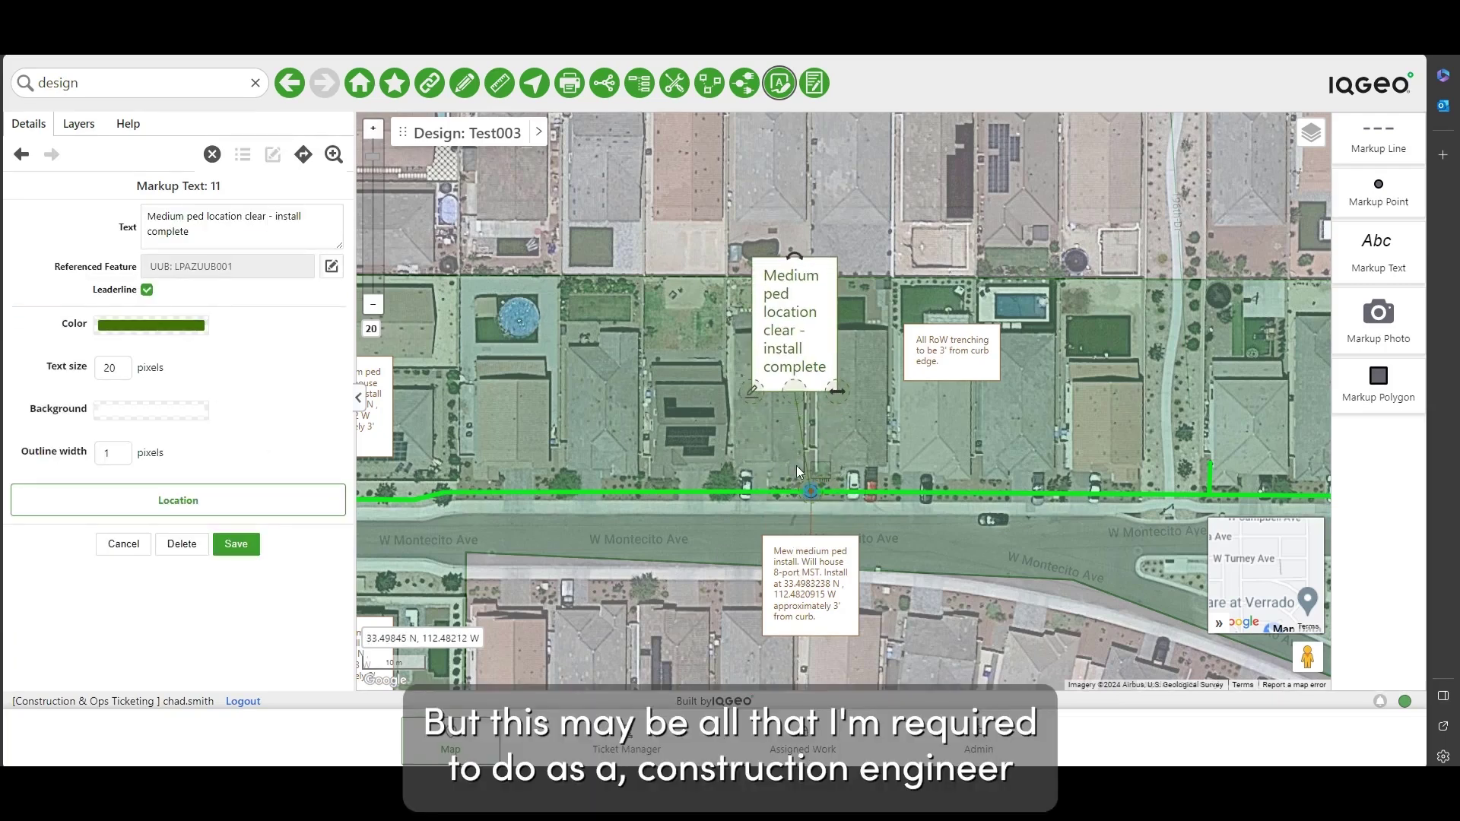
{"action": "left_click", "coordinate": [574, 599]}
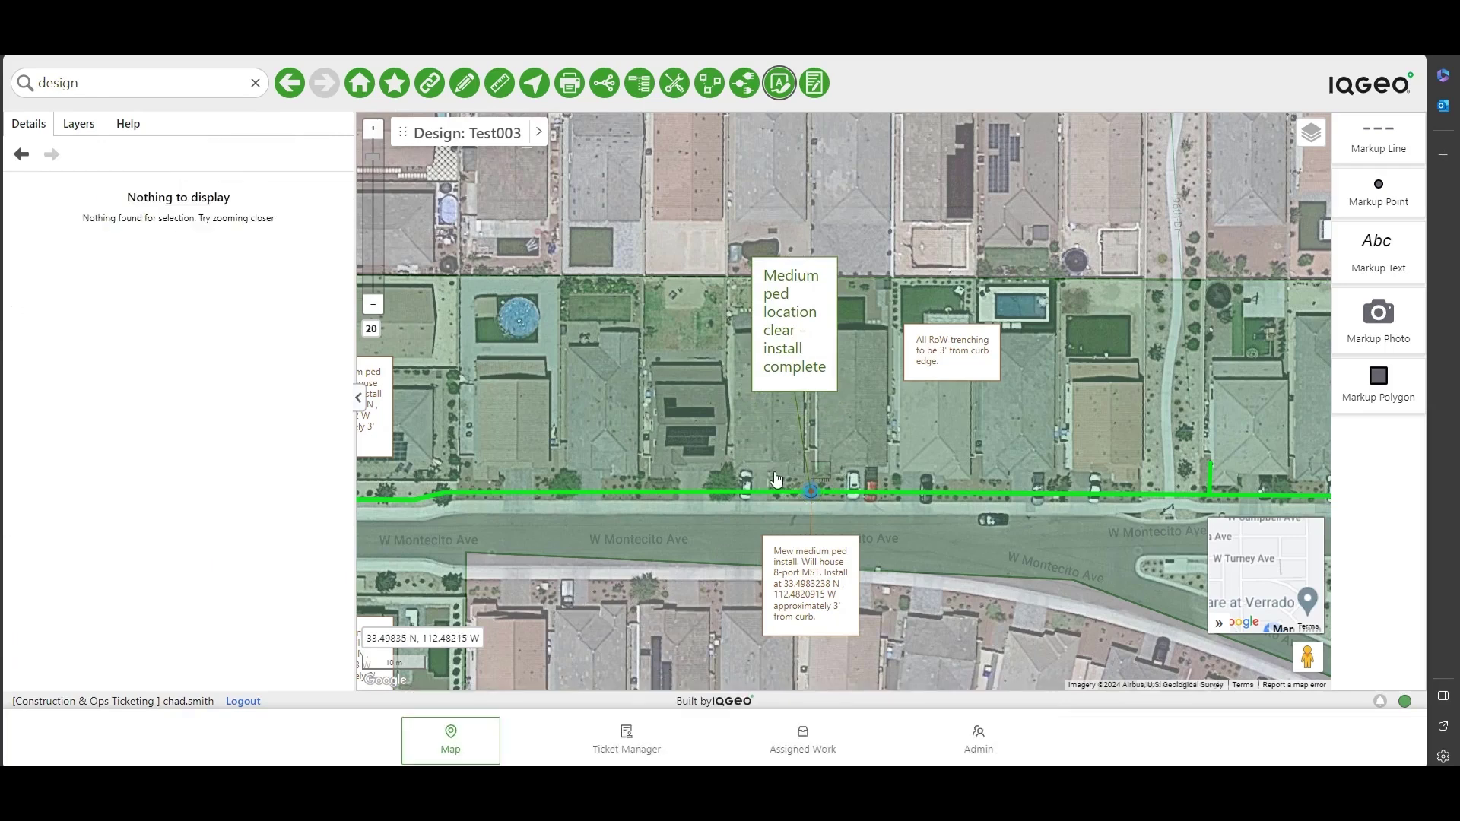
{"action": "left_click", "coordinate": [78, 126]}
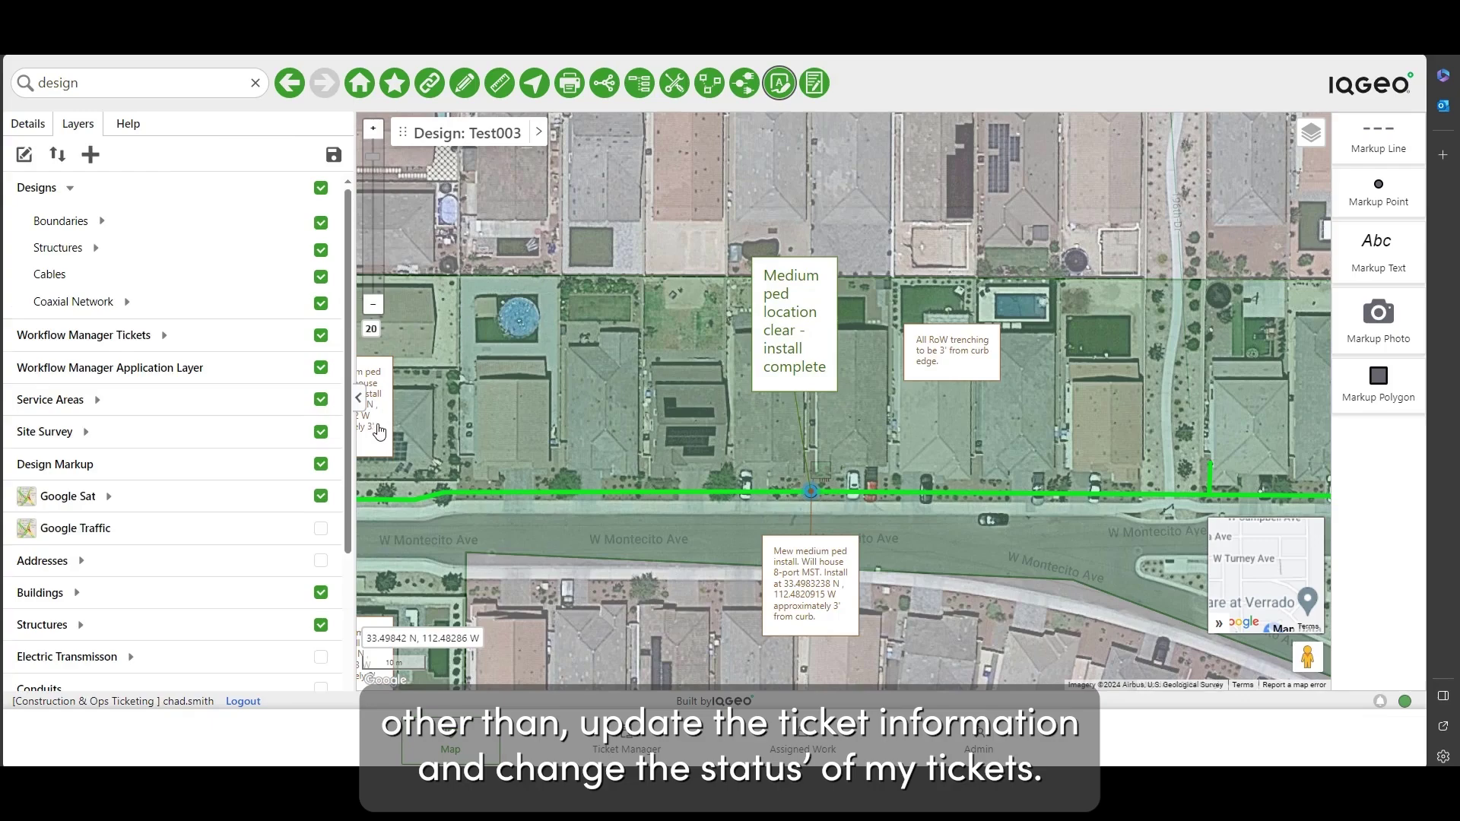
{"action": "scroll", "coordinate": [616, 484], "scroll_direction": "down", "scroll_amount": 1}
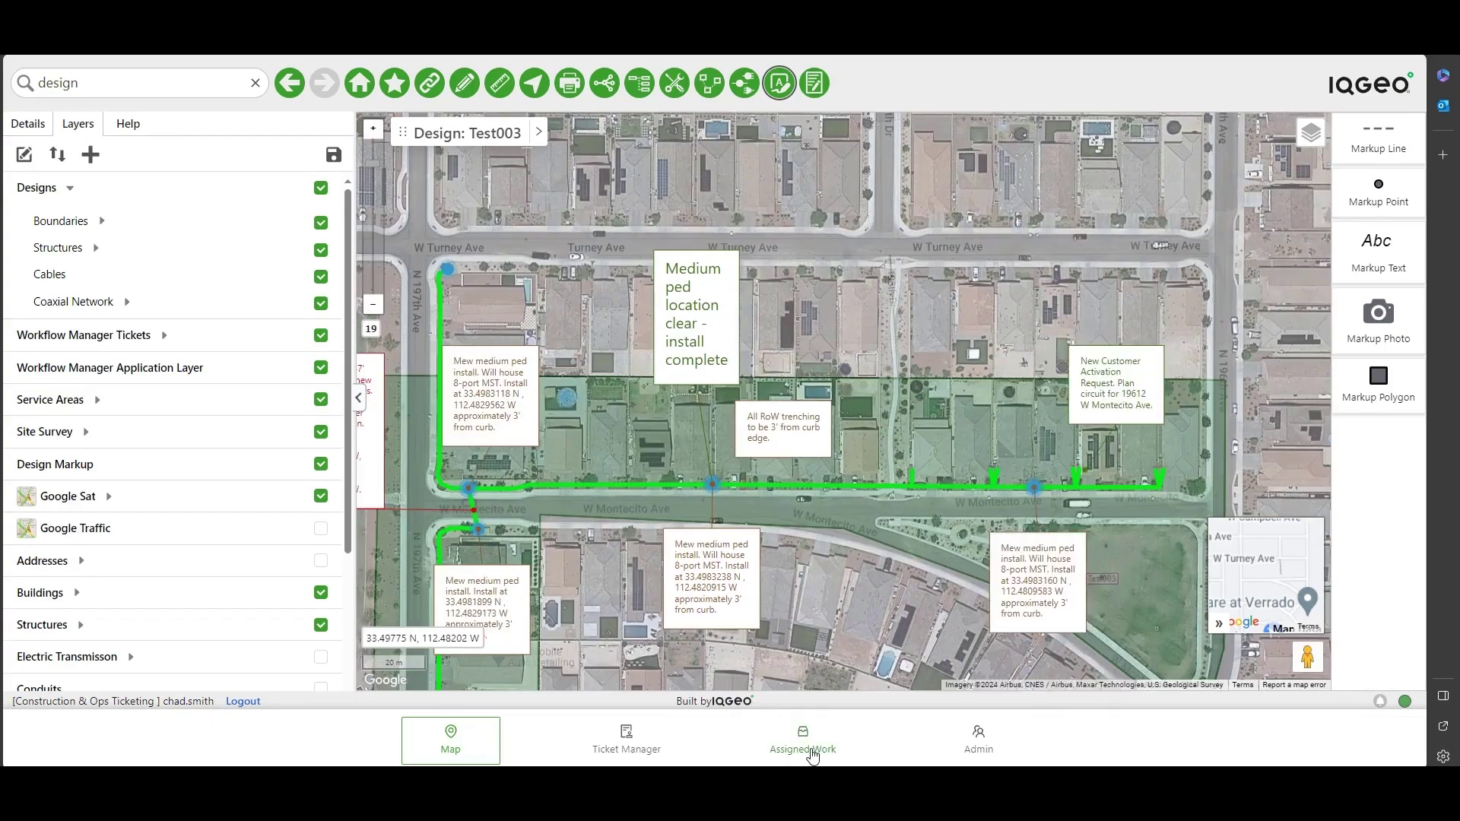
- Add the comment 'Install complete. No issues to report' to ticket IQ-4636 and submit it
{"action": "left_click", "coordinate": [811, 755]}
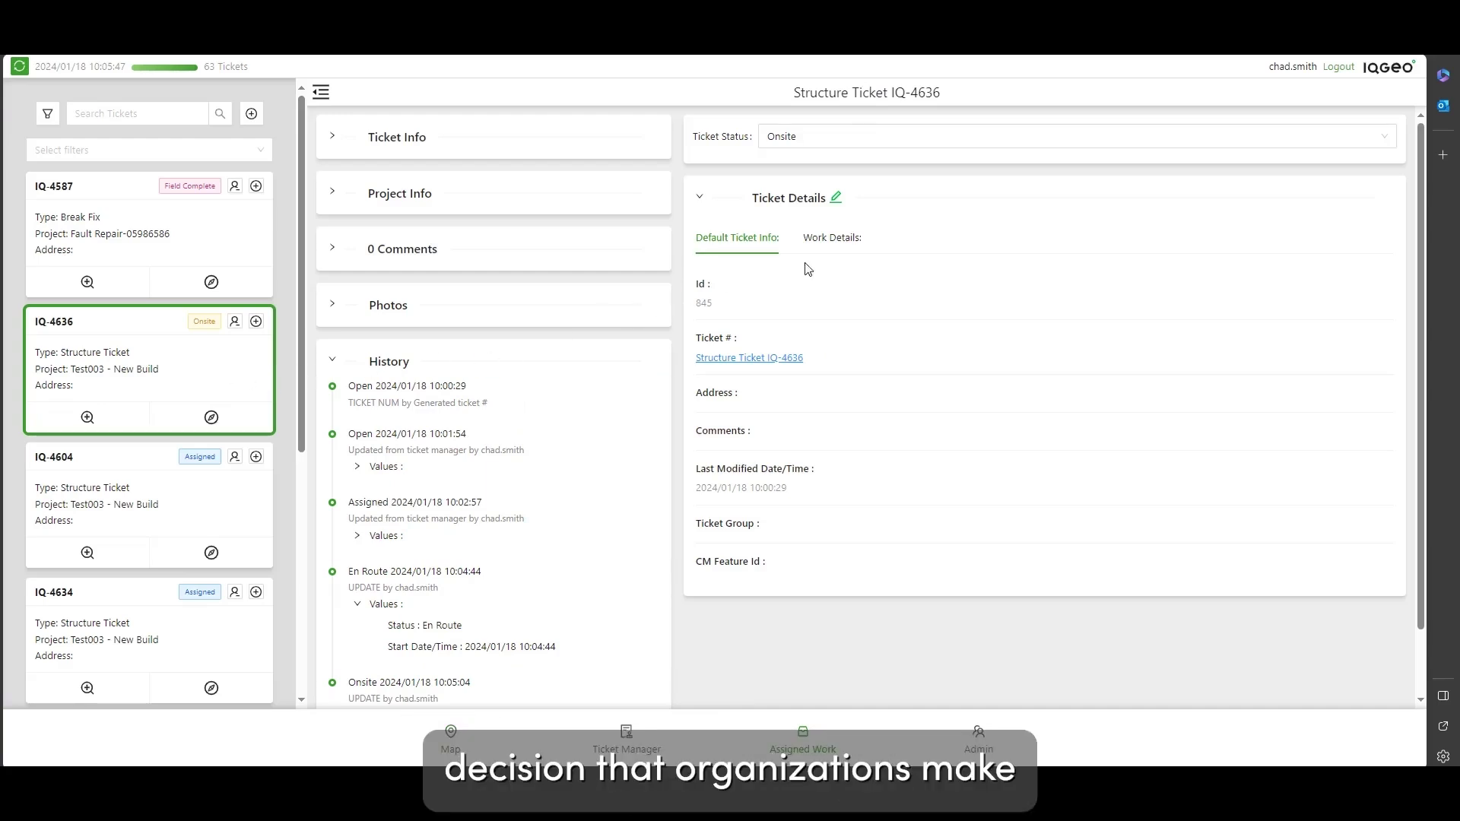
{"action": "left_click", "coordinate": [835, 238]}
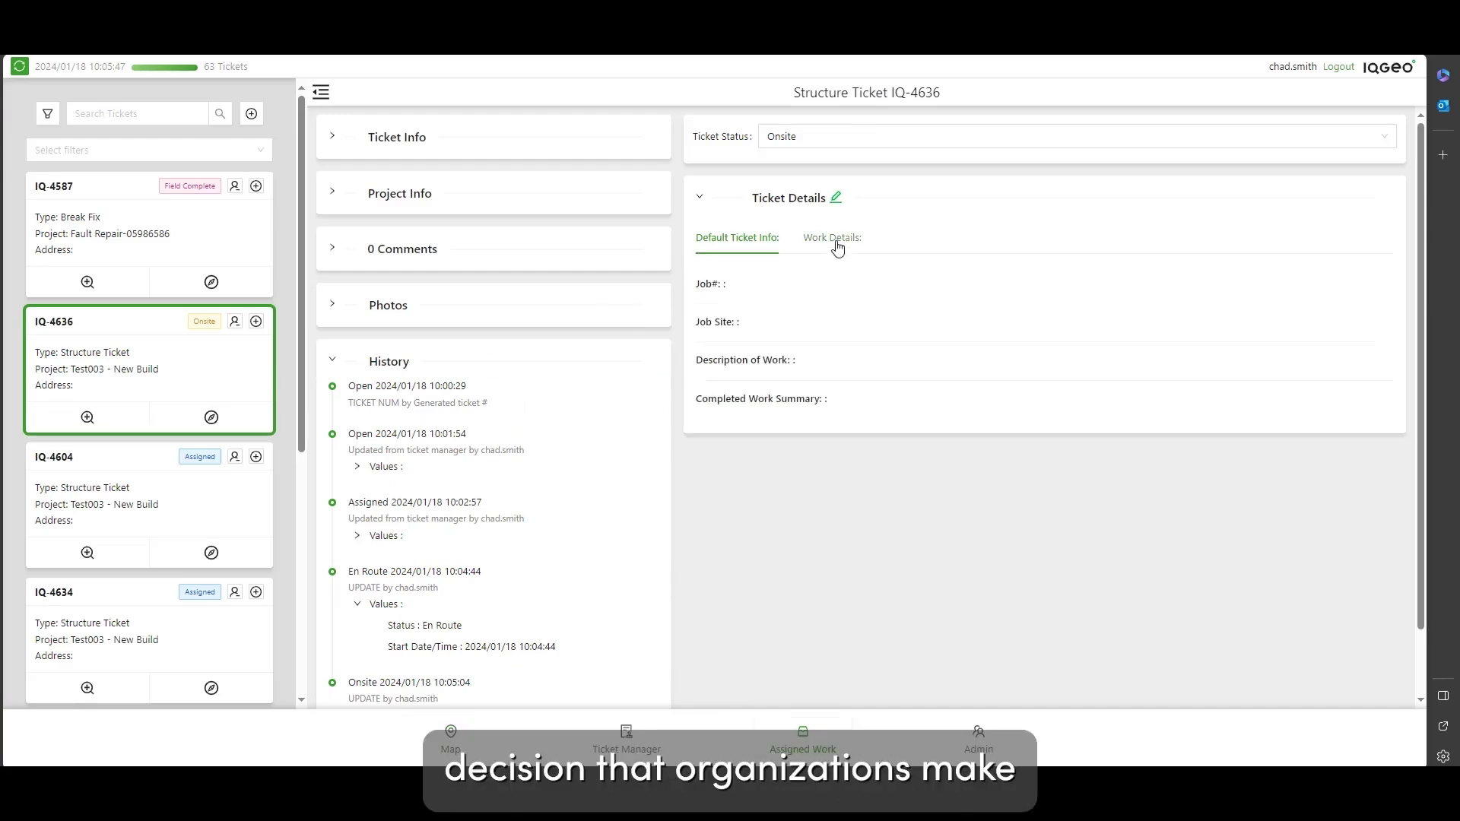
{"action": "left_click", "coordinate": [836, 198]}
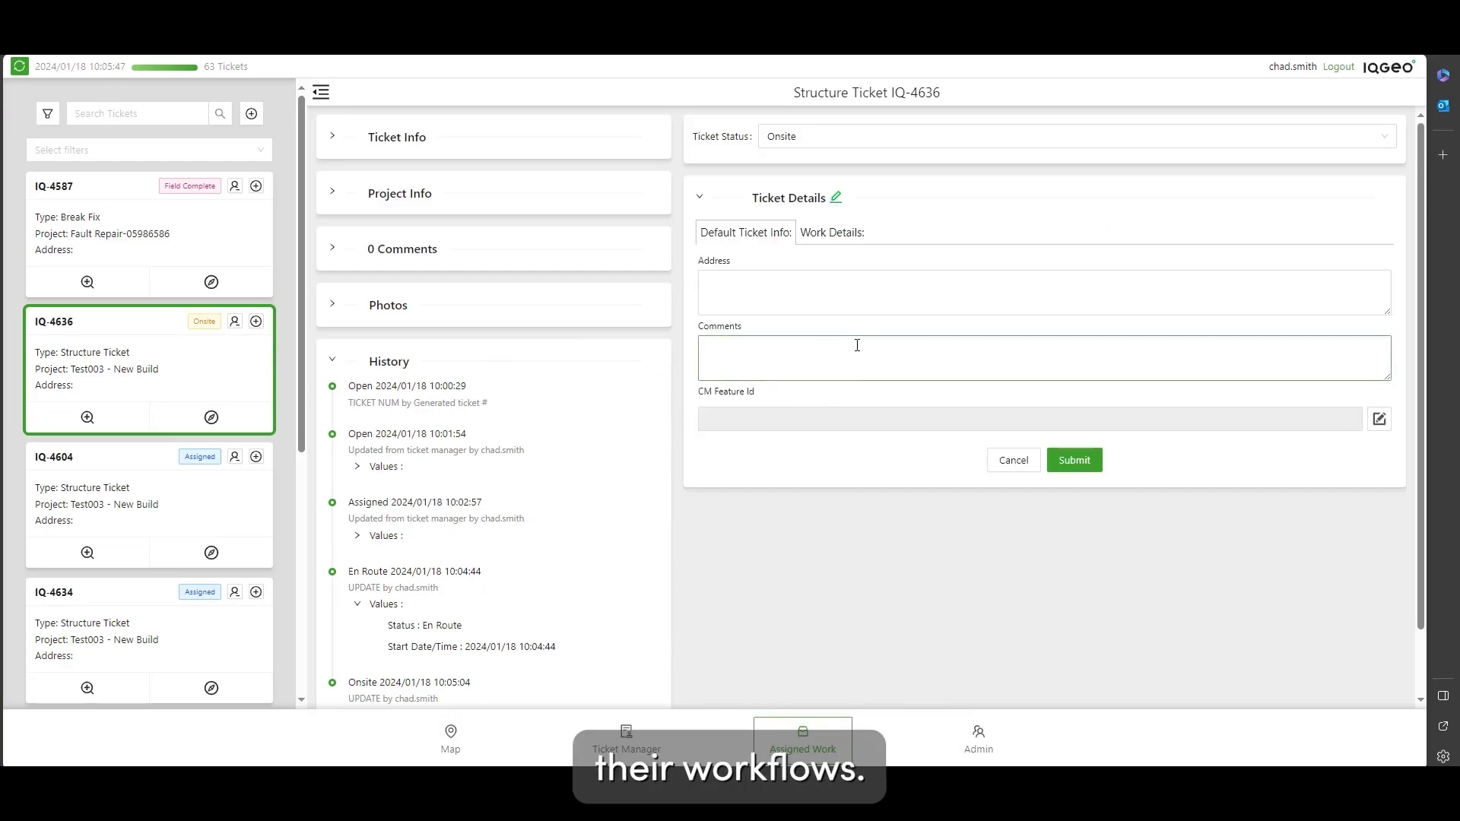
{"action": "scroll", "coordinate": [851, 365], "scroll_direction": "down", "scroll_amount": 1}
{"action": "scroll", "coordinate": [834, 382], "scroll_direction": "up", "scroll_amount": 1}
{"action": "left_click", "coordinate": [764, 351]}
{"action": "type", "text": "Ins"}
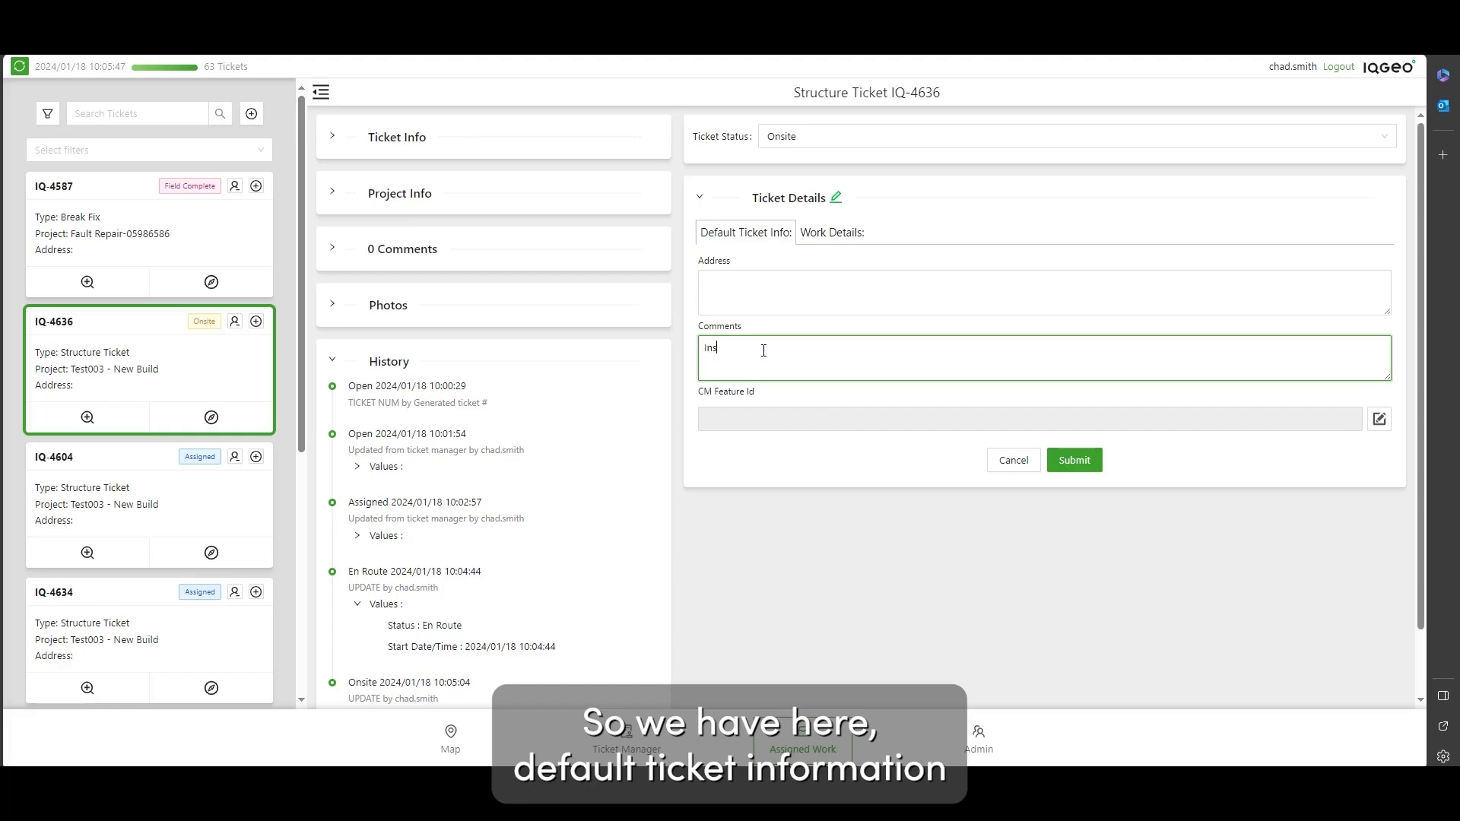
{"action": "type", "text": "tall complete. No"}
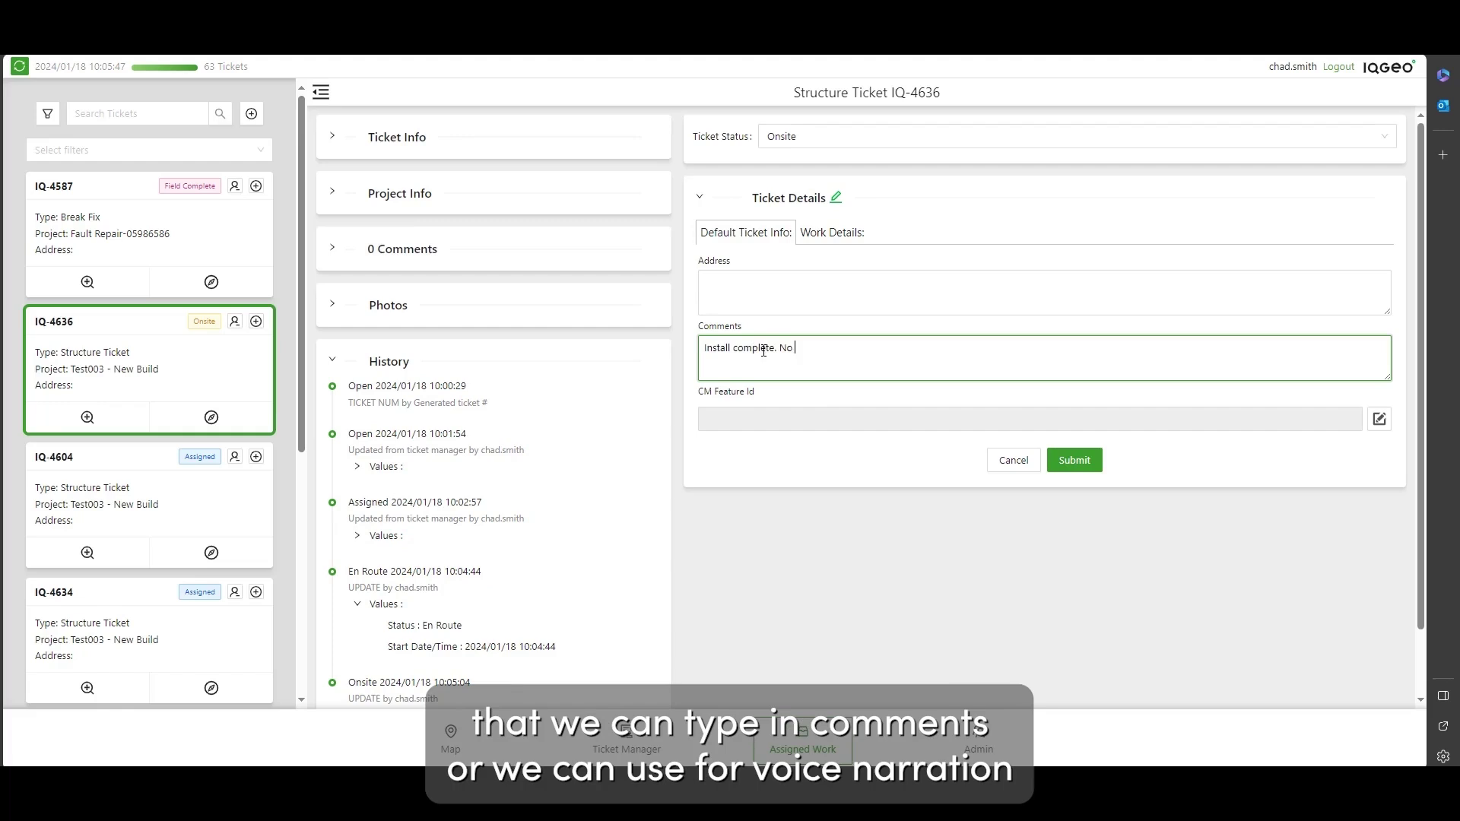
{"action": "type", "text": " issues to report"}
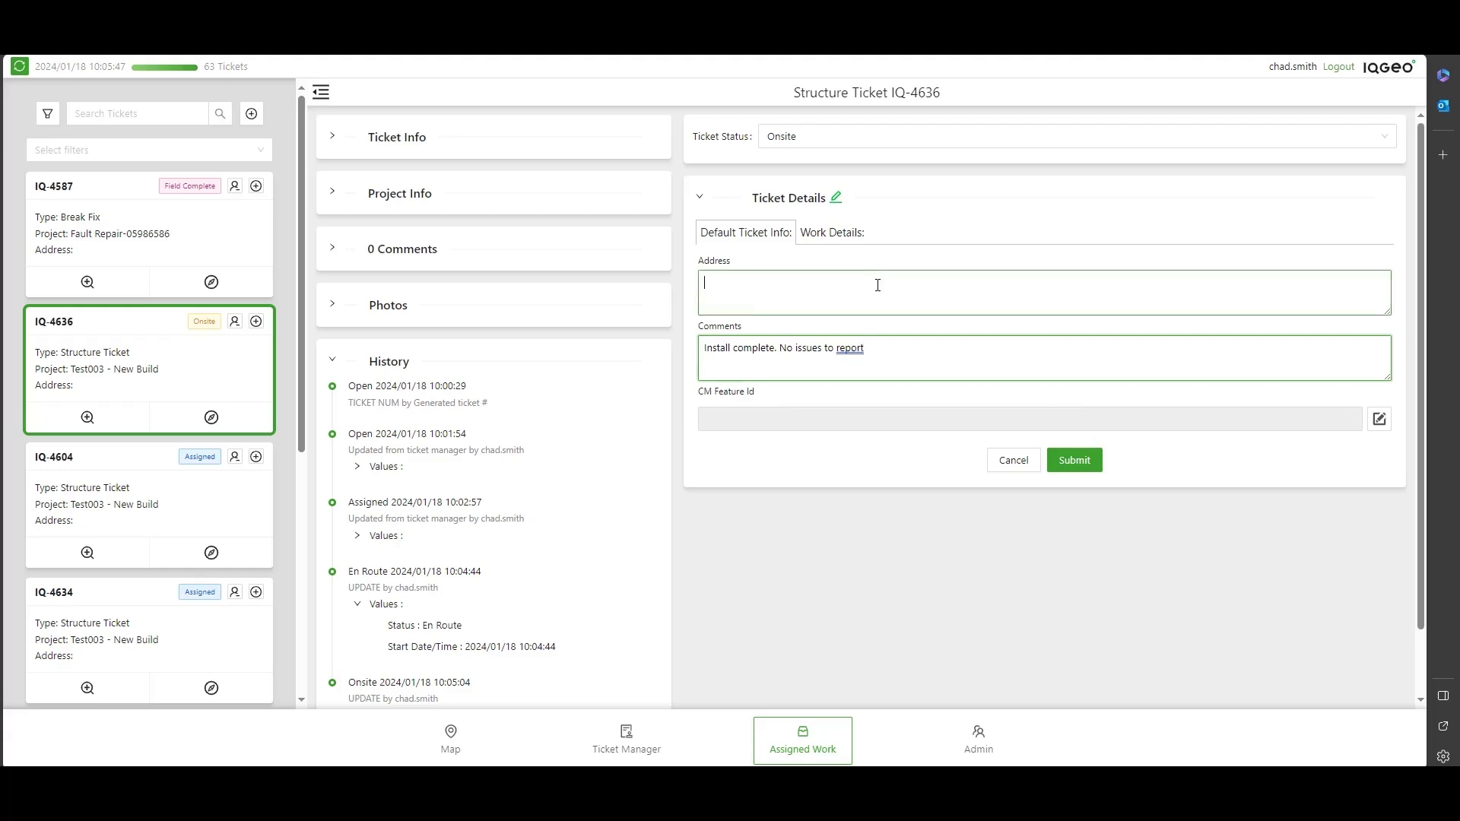
{"action": "left_click", "coordinate": [778, 288]}
{"action": "left_click", "coordinate": [1074, 462]}
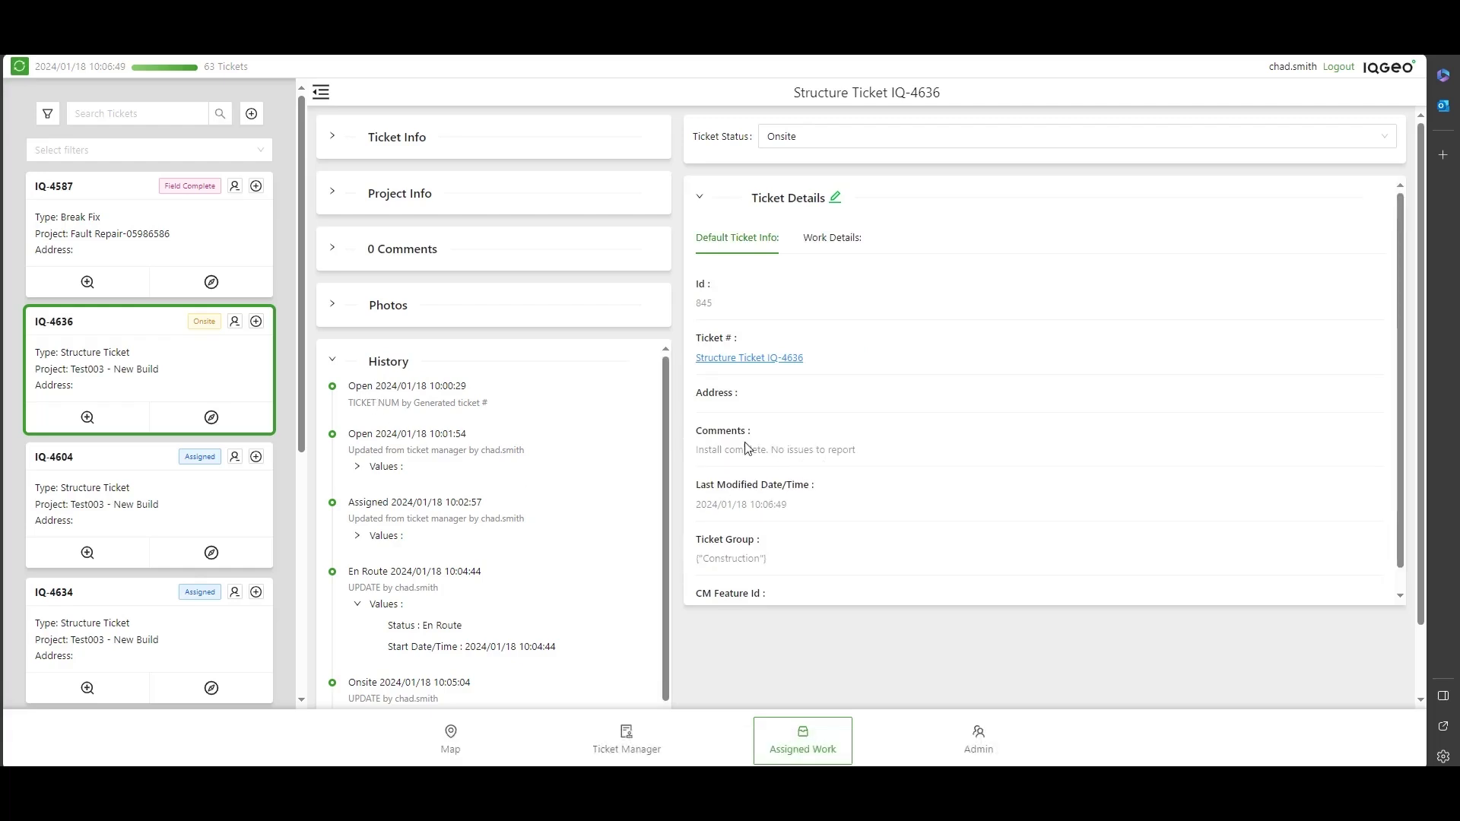
- Set ticket IQ-4636 to Field Complete and check that pedestal LPAZUUB001 still shows Planned
{"action": "left_click", "coordinate": [834, 143]}
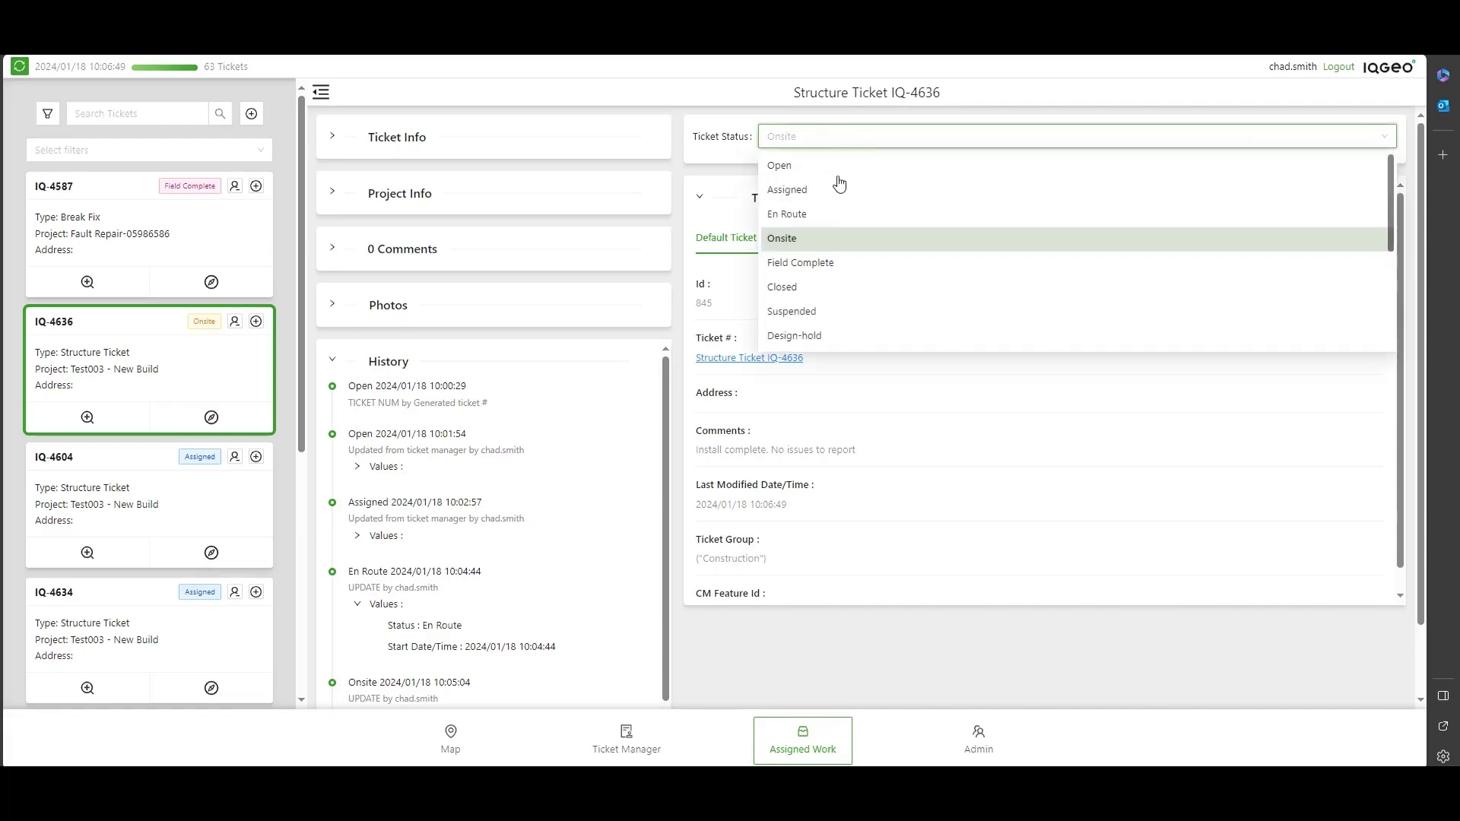
{"action": "left_click", "coordinate": [827, 264]}
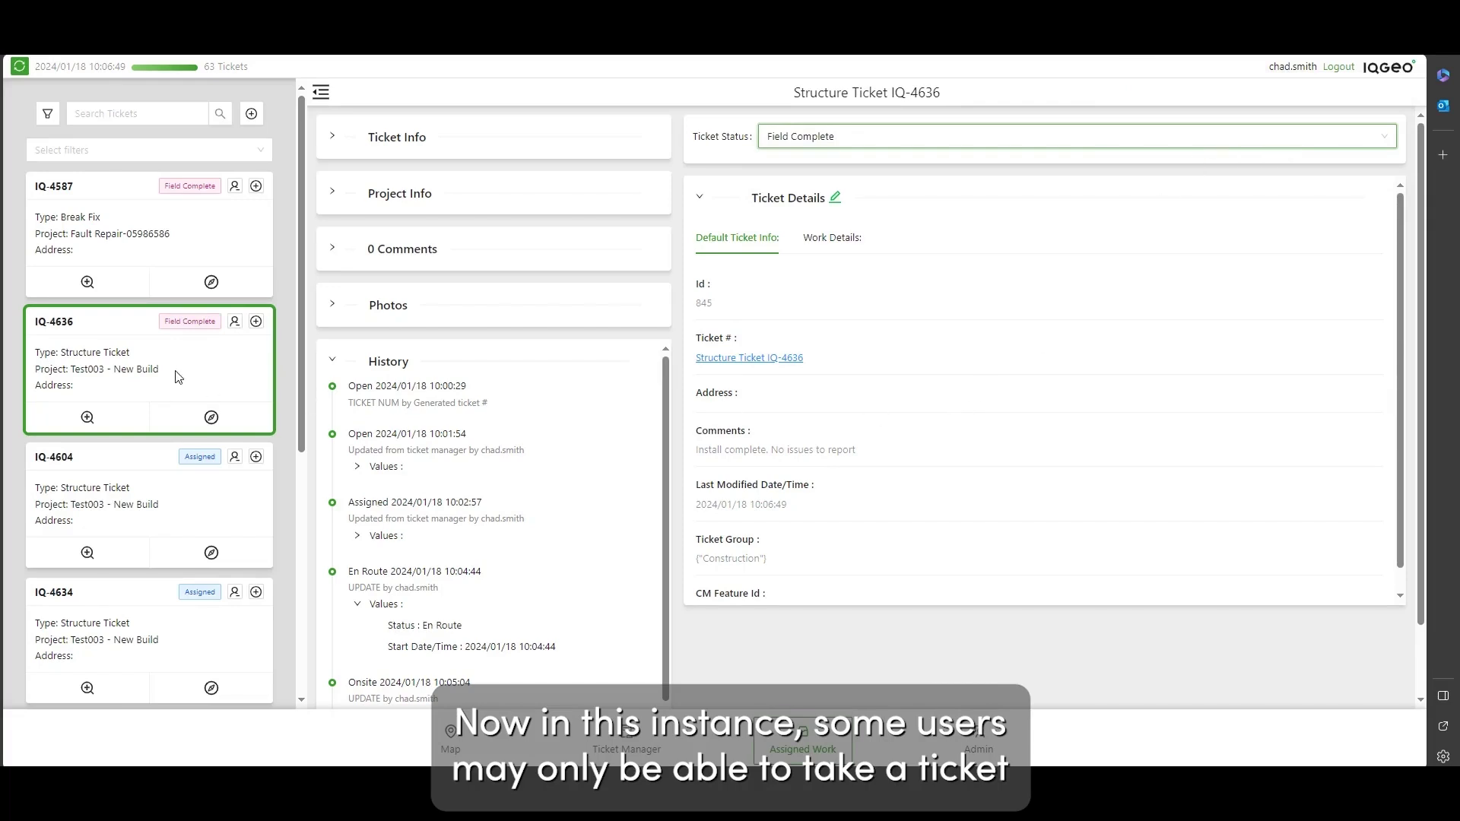
{"action": "left_click", "coordinate": [87, 418]}
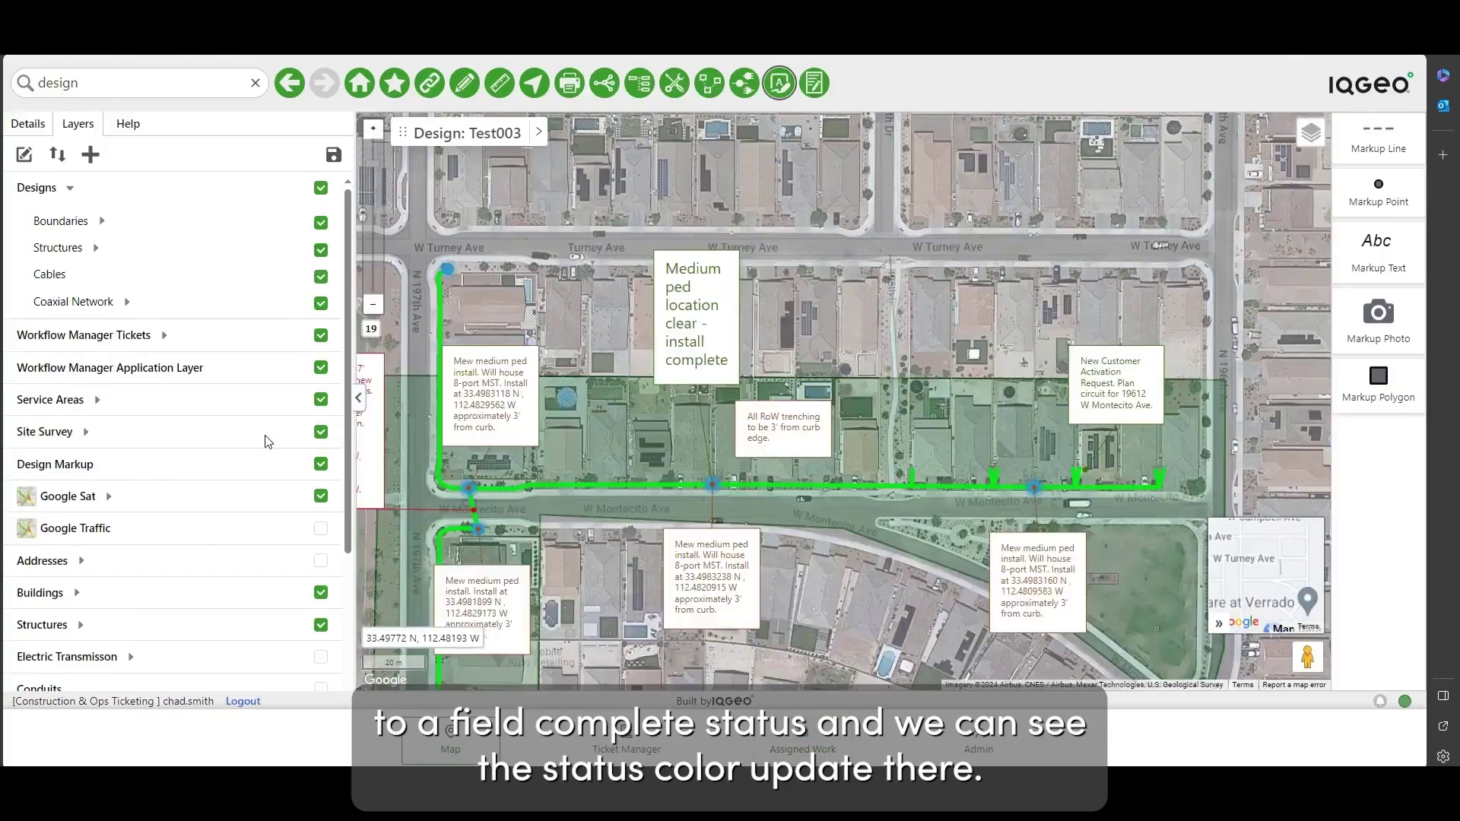
{"action": "left_click", "coordinate": [232, 605]}
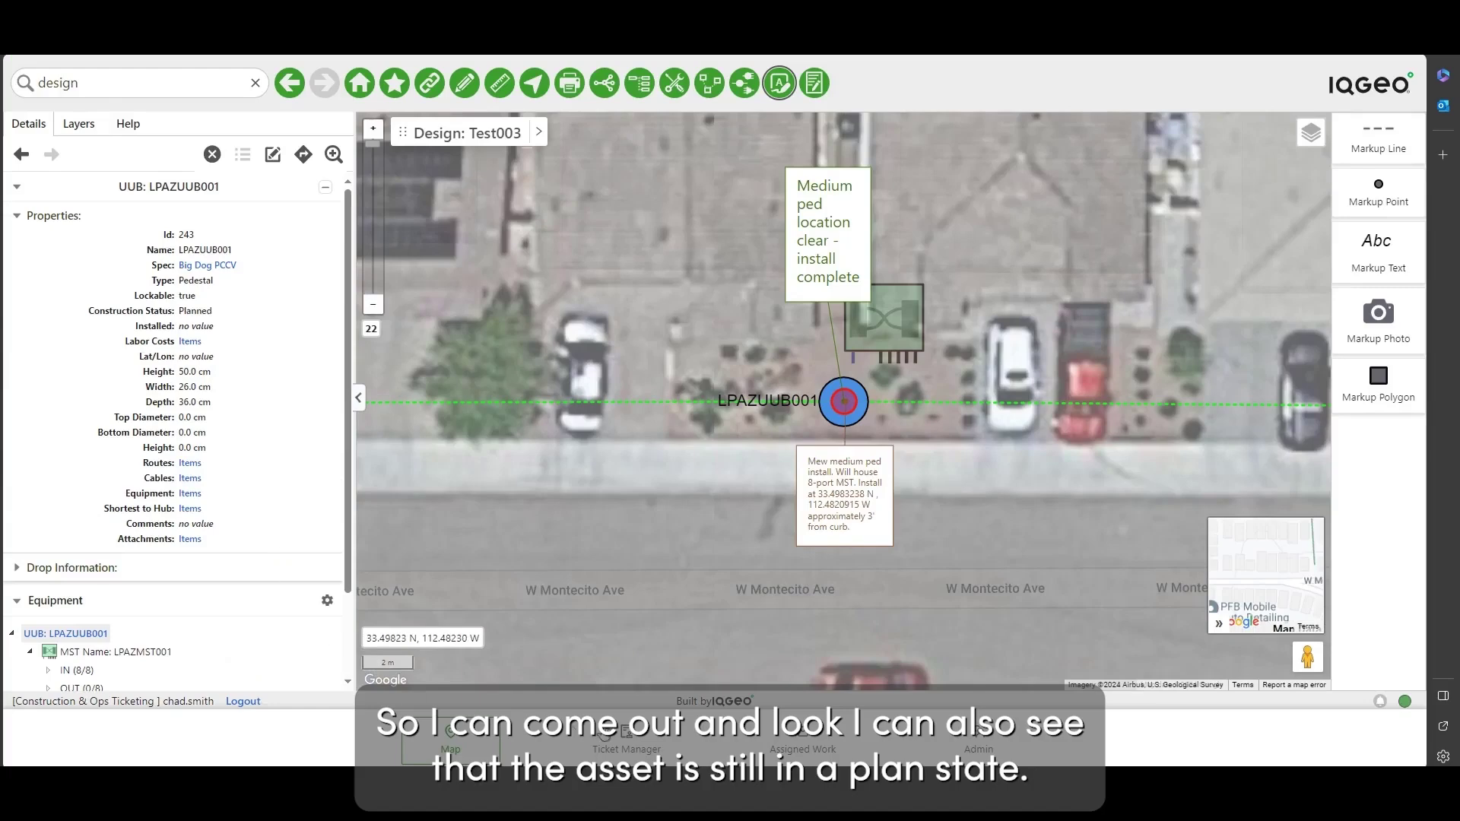
{"action": "left_click", "coordinate": [808, 755]}
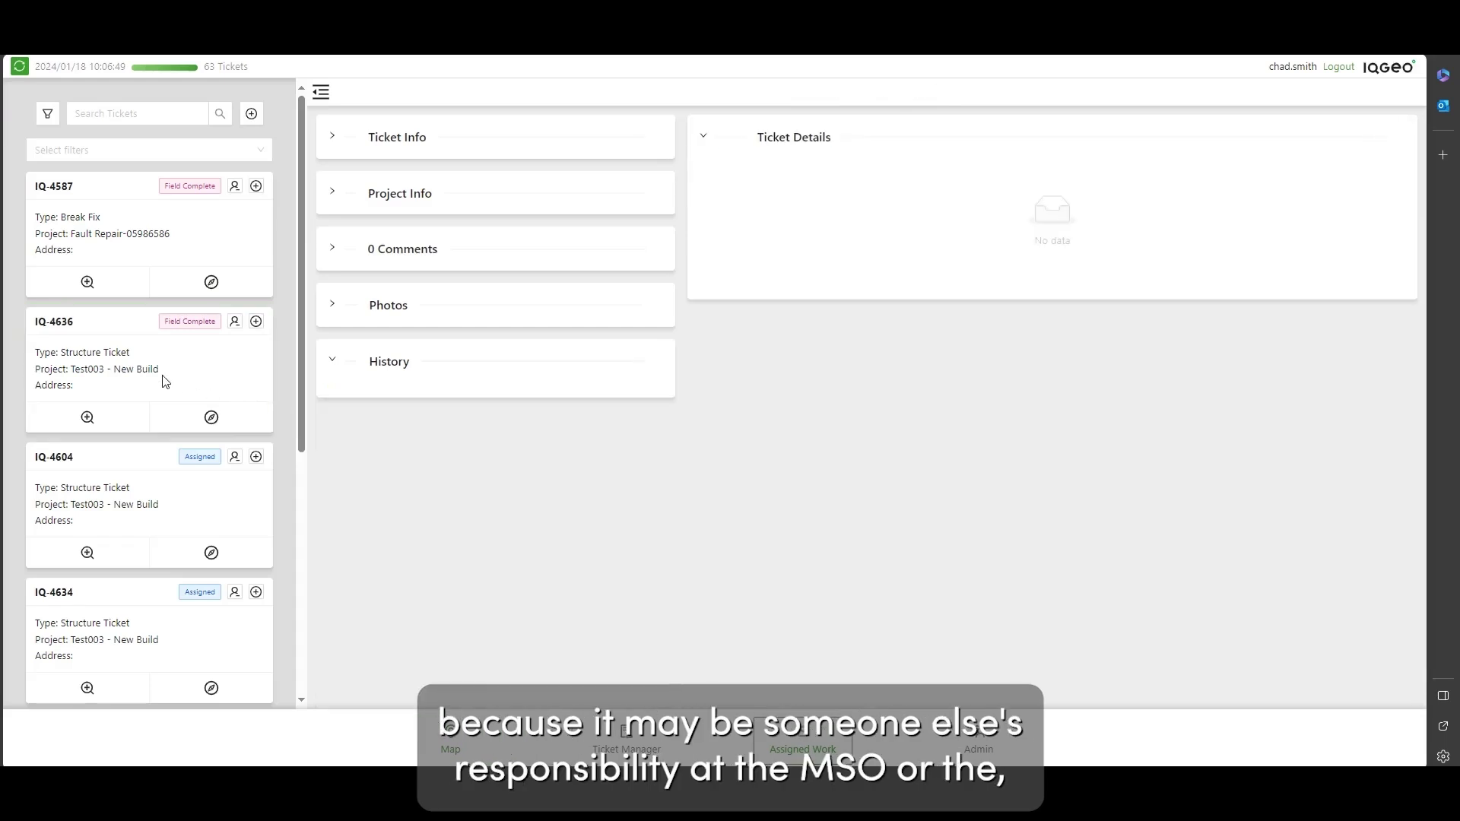
- Reselect ticket IQ-4636 and change its status to Closed
{"action": "left_click", "coordinate": [166, 381]}
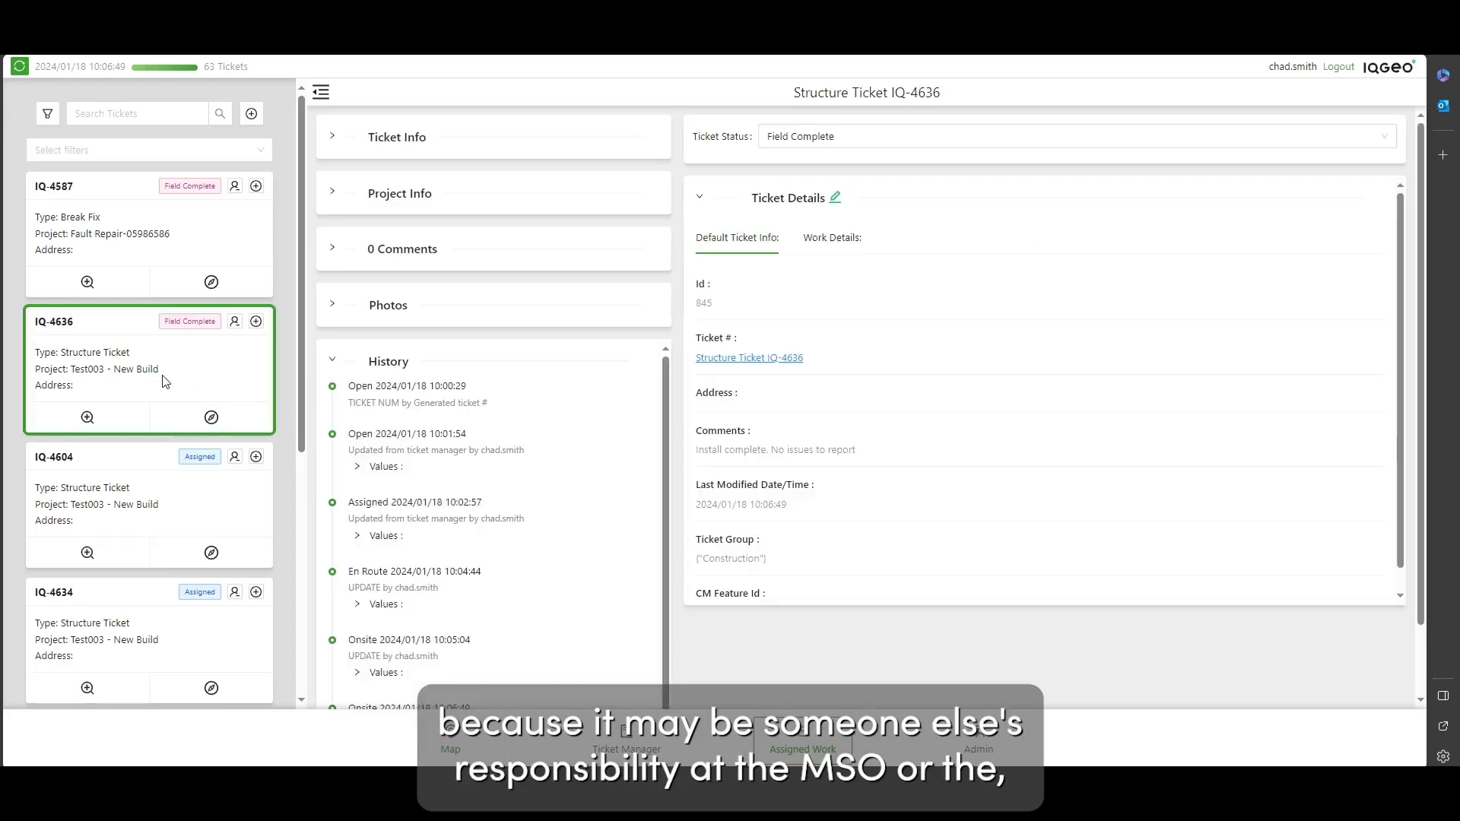
{"action": "left_click", "coordinate": [854, 141]}
{"action": "left_click", "coordinate": [806, 287]}
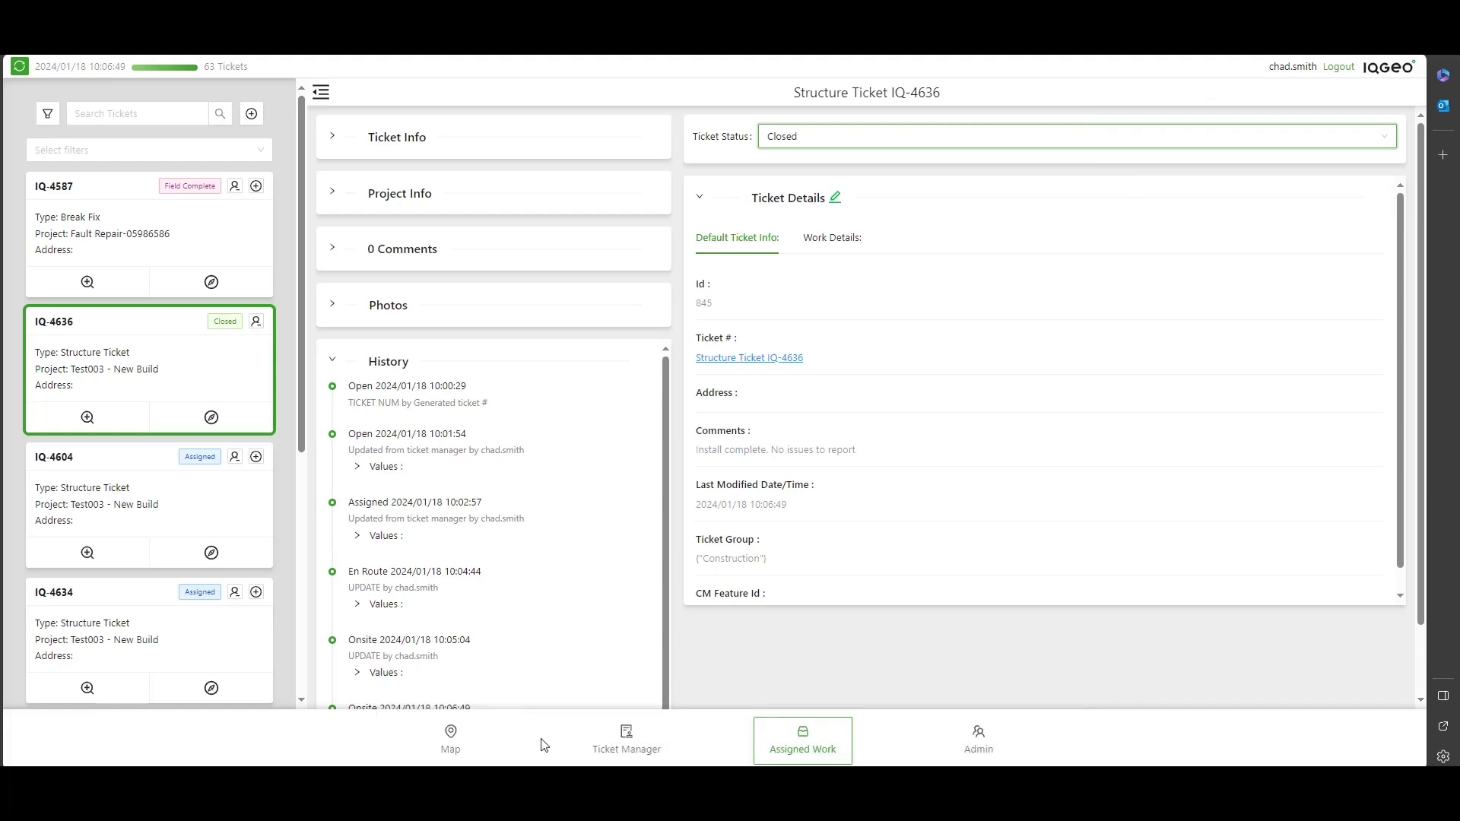
- Open pedestal LPAZUUB001 from the closed ticket to confirm its construction status is Active
{"action": "left_click", "coordinate": [87, 417]}
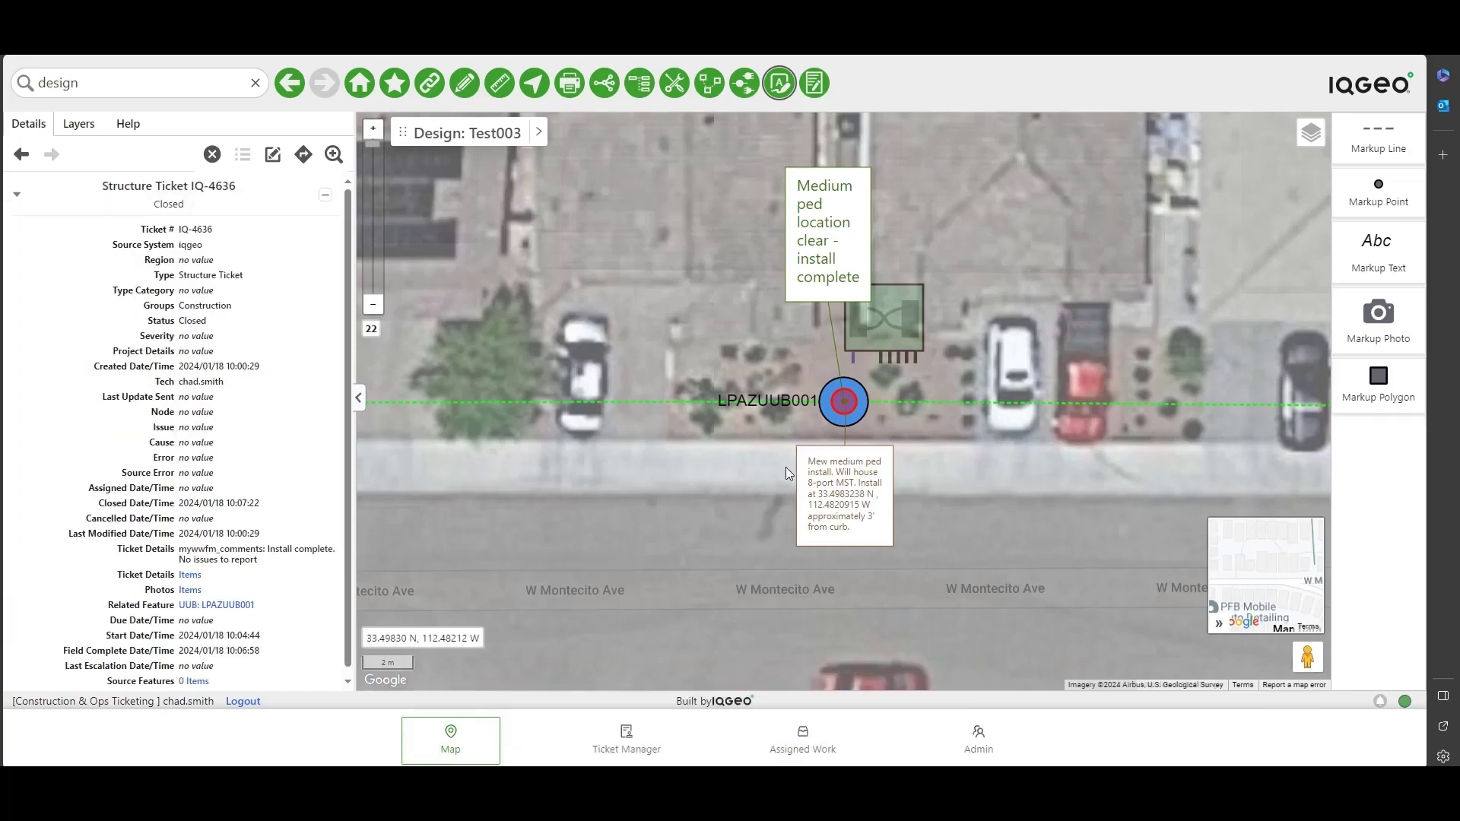
{"action": "left_click", "coordinate": [235, 608]}
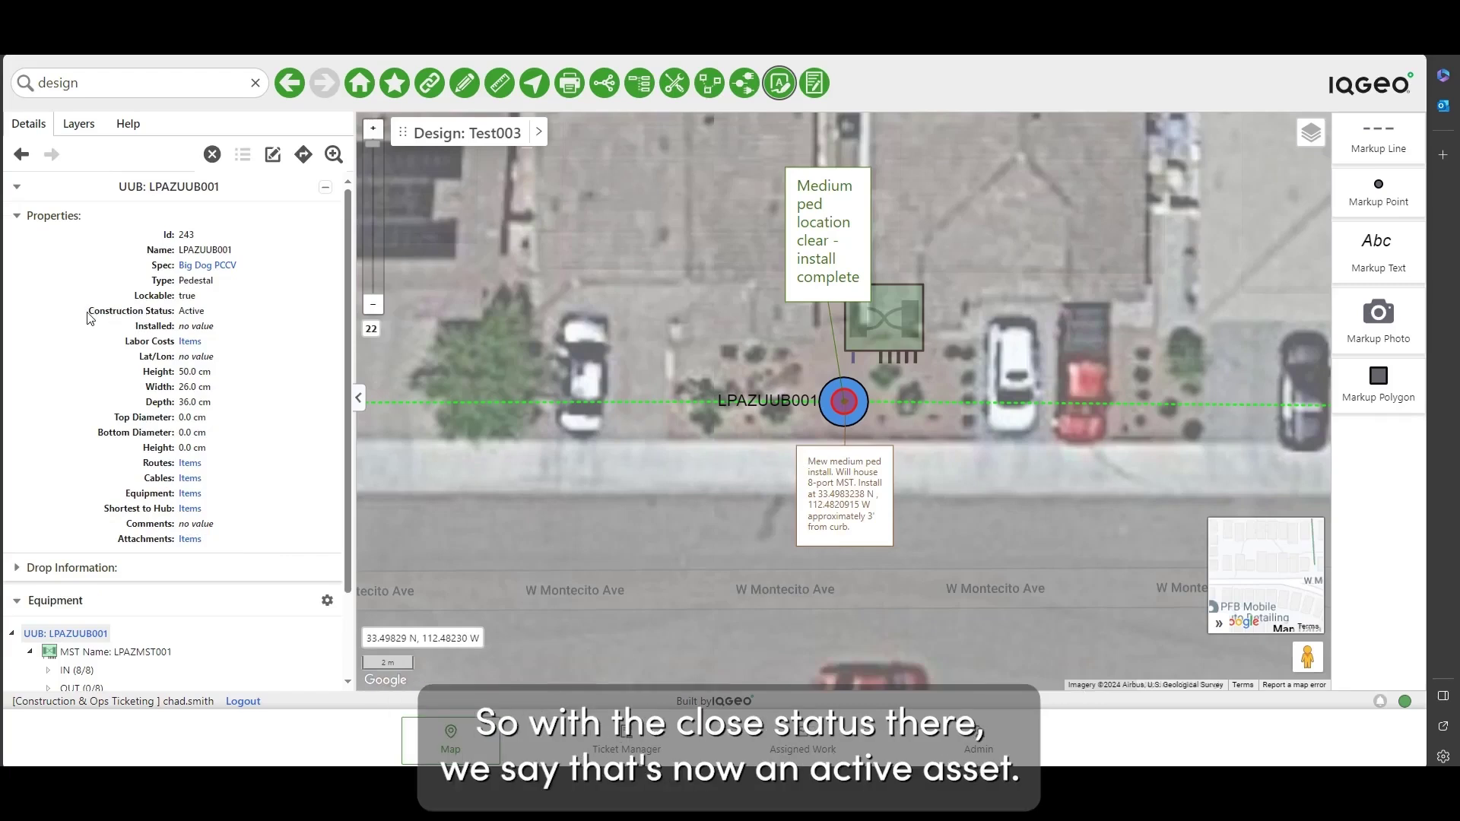
{"action": "left_click_drag", "start_coordinate": [89, 313], "coordinate": [235, 313]}
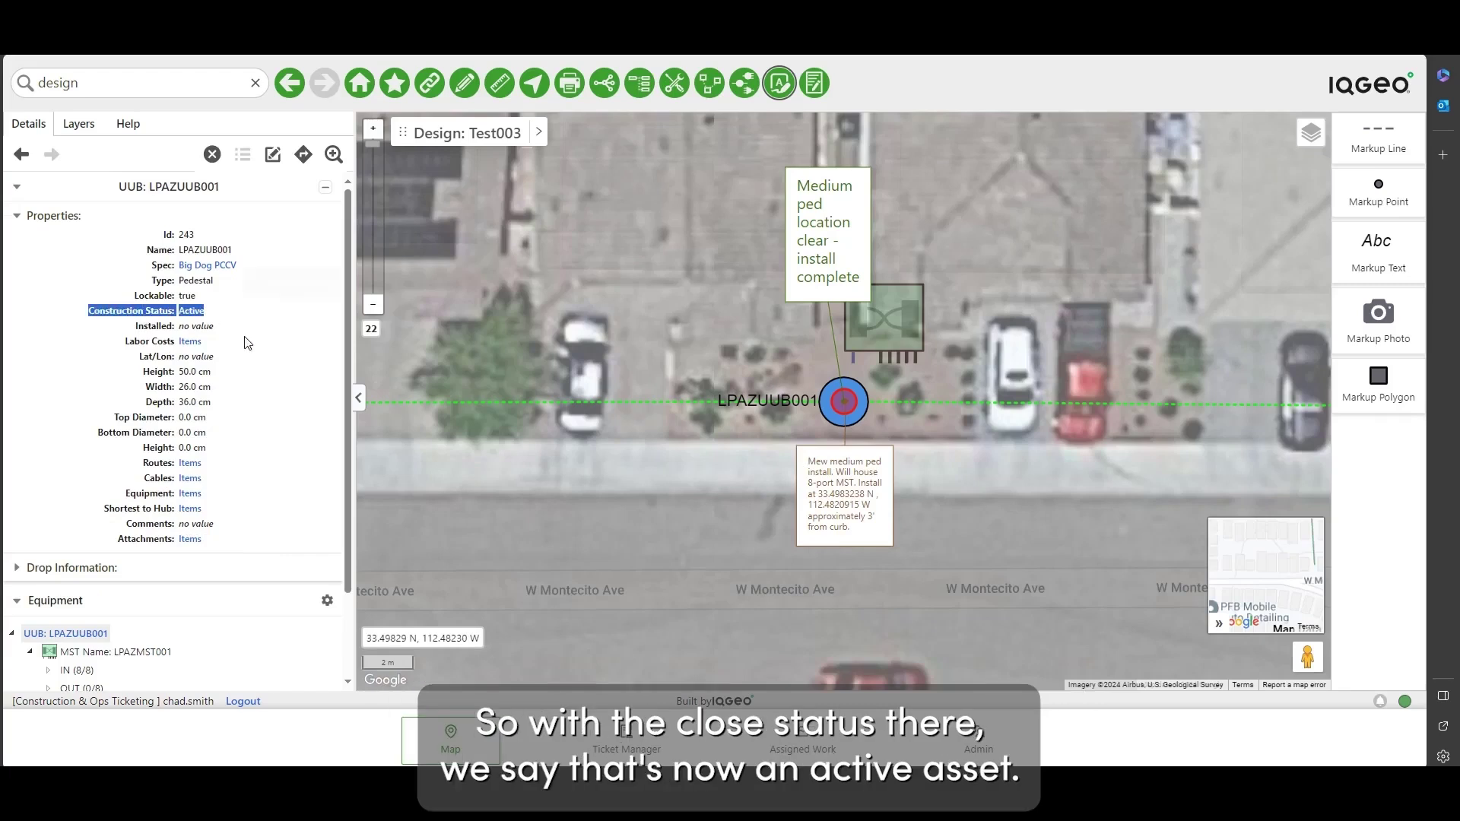
{"action": "left_click", "coordinate": [189, 320]}
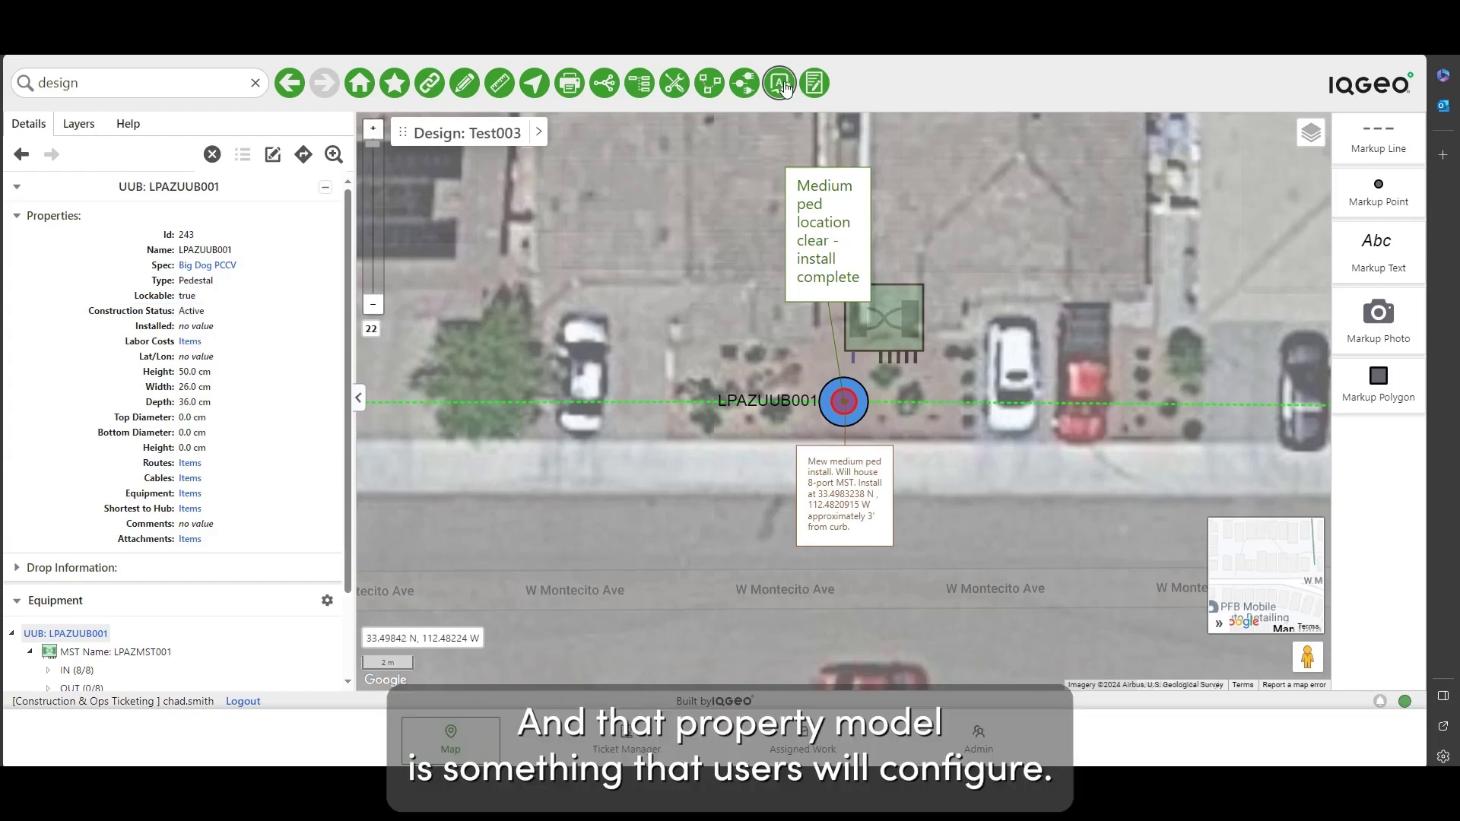
{"action": "scroll", "coordinate": [773, 412], "scroll_direction": "down", "scroll_amount": 2}
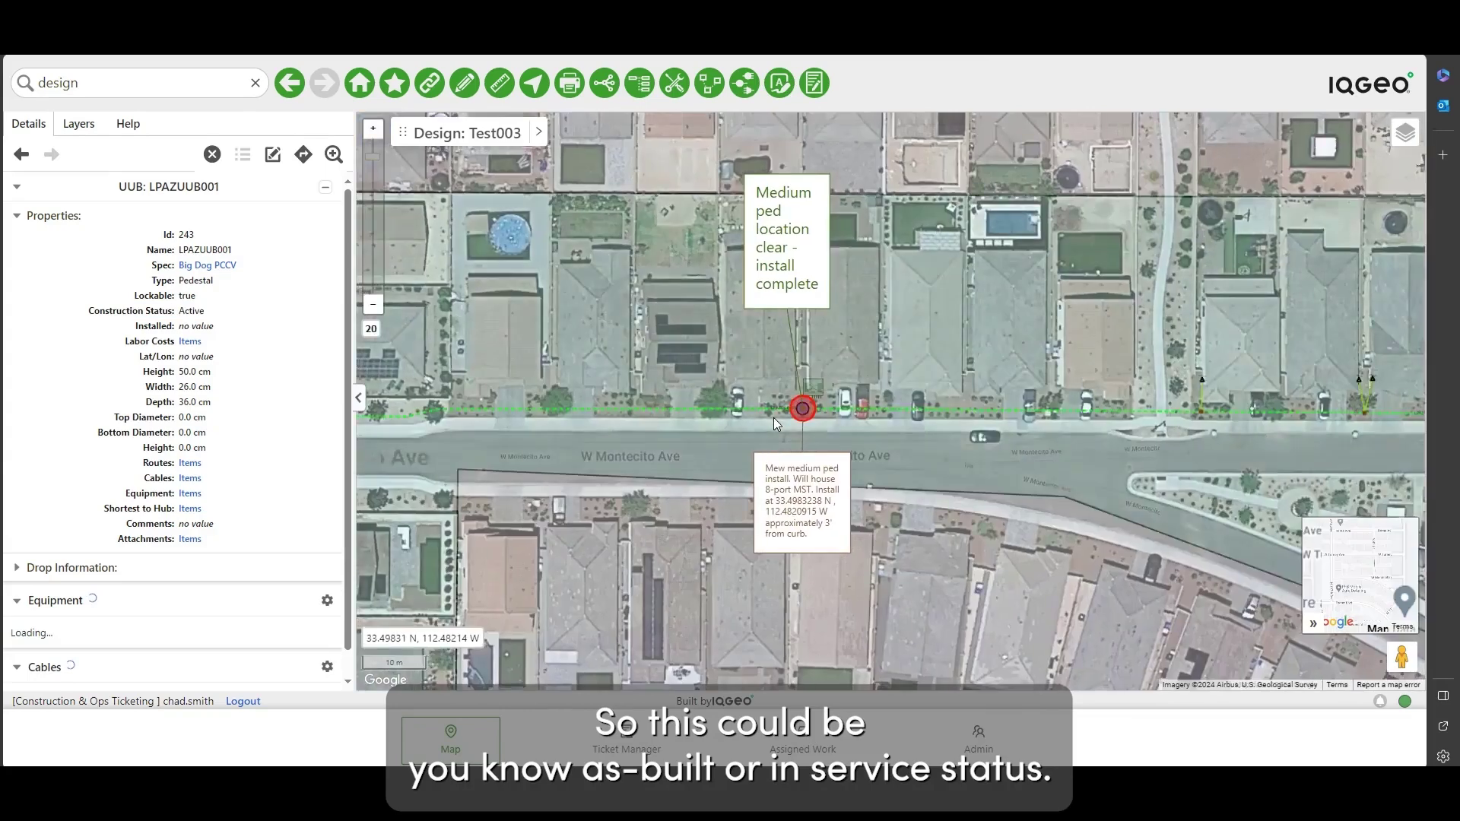
{"action": "scroll", "coordinate": [774, 417], "scroll_direction": "down", "scroll_amount": 1}
{"action": "left_click_drag", "start_coordinate": [744, 532], "coordinate": [851, 406]}
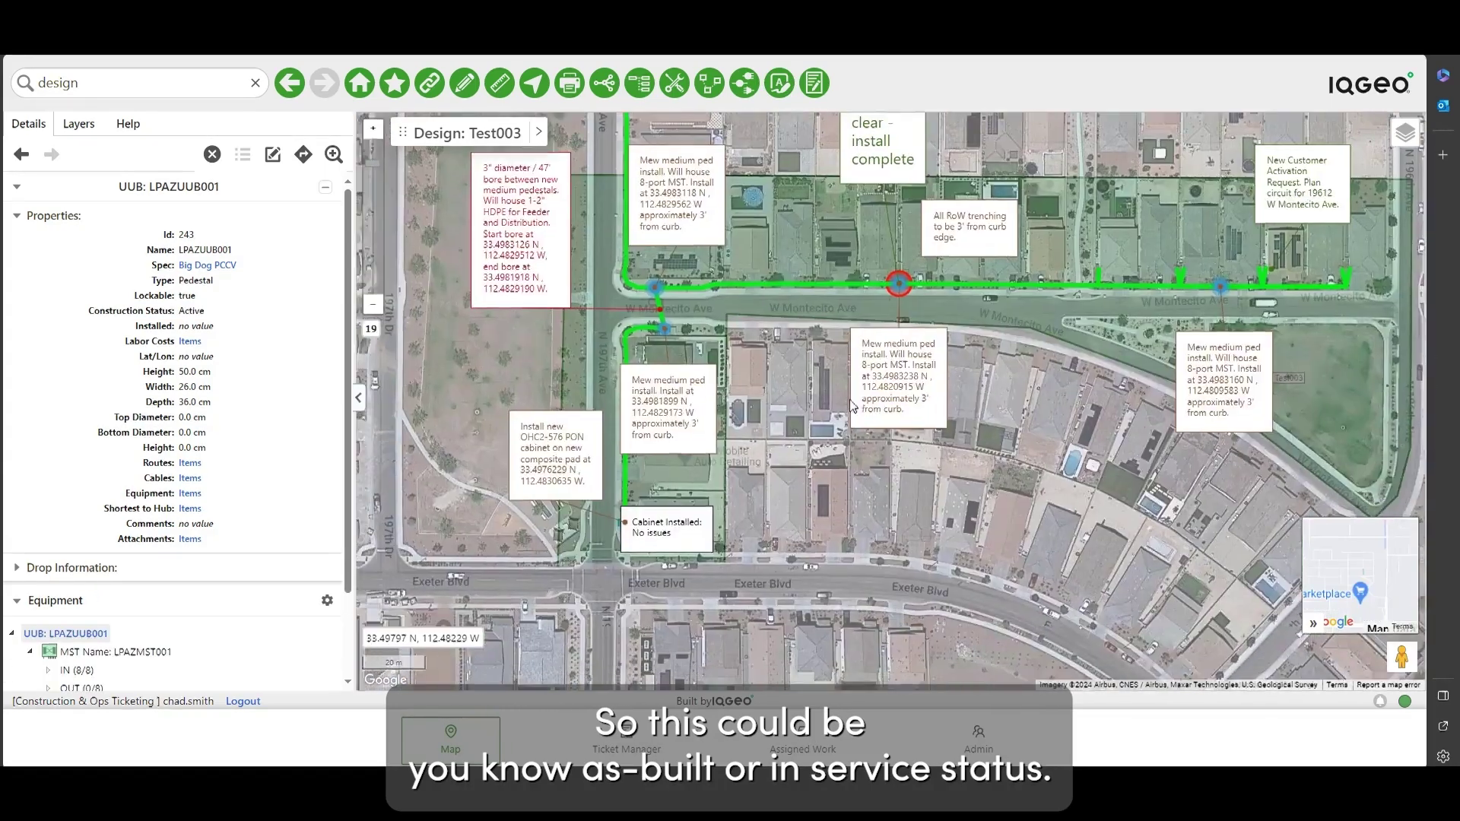